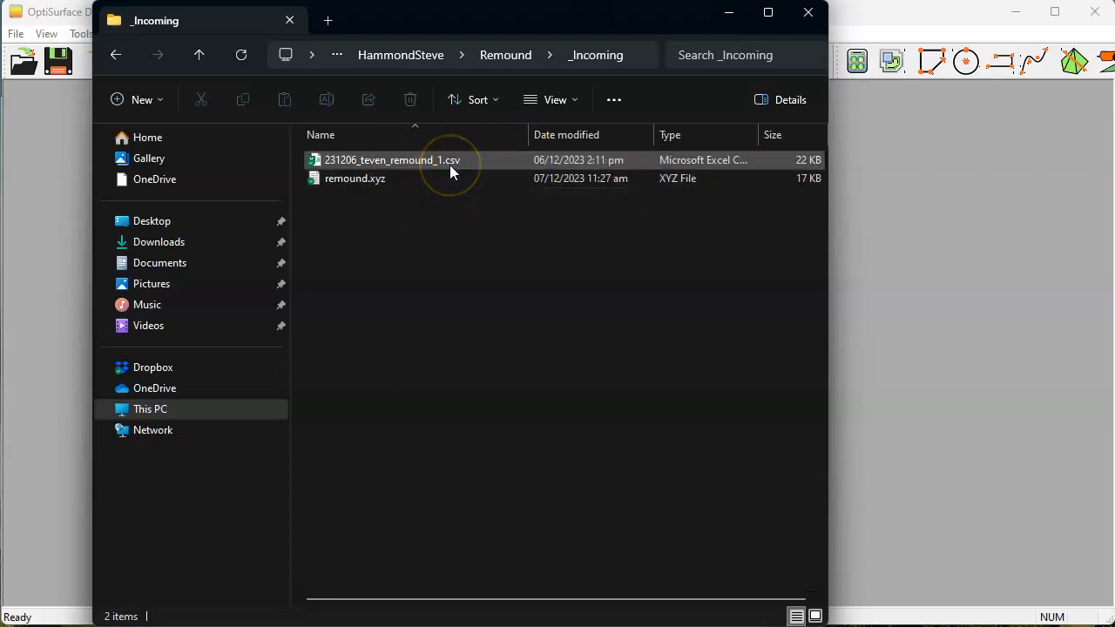
pyautogui.doubleClick(511, 162)
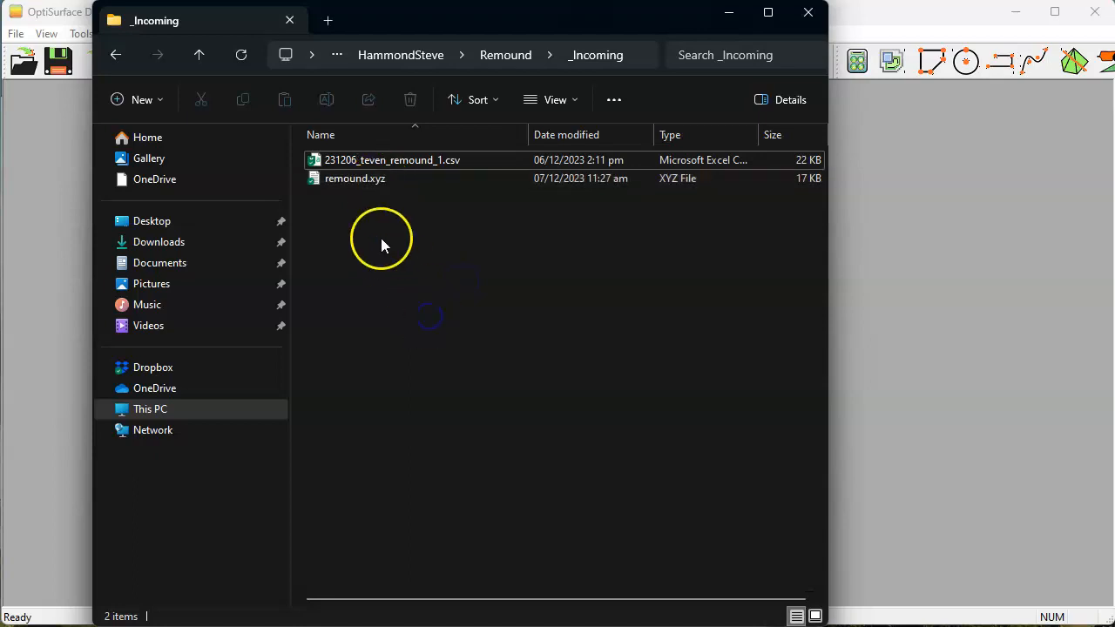
pyautogui.click(376, 178)
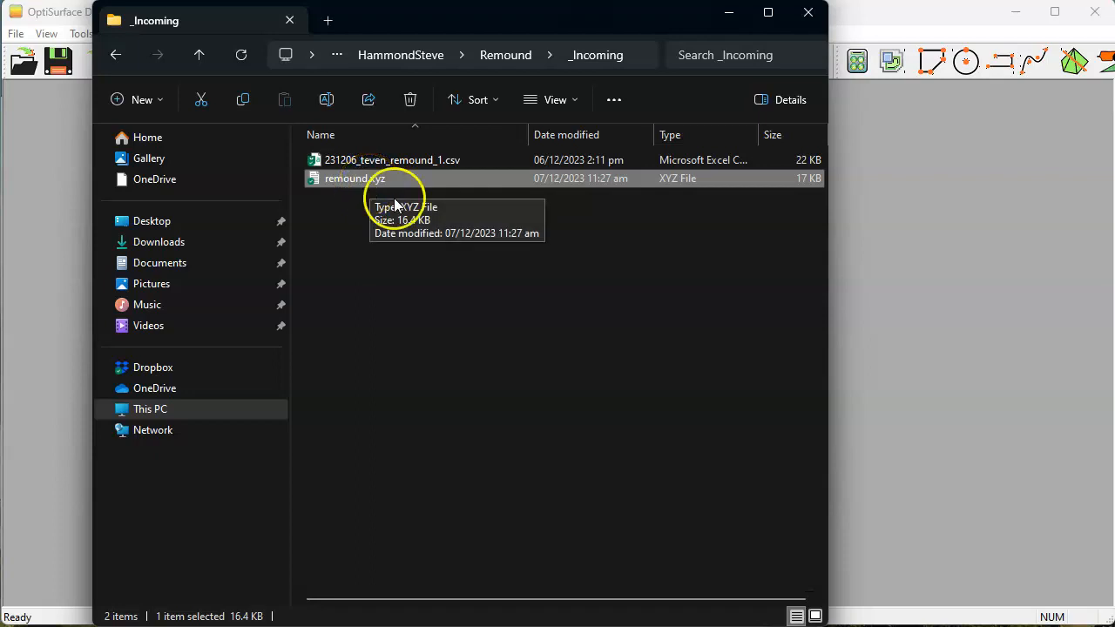
pyautogui.click(517, 324)
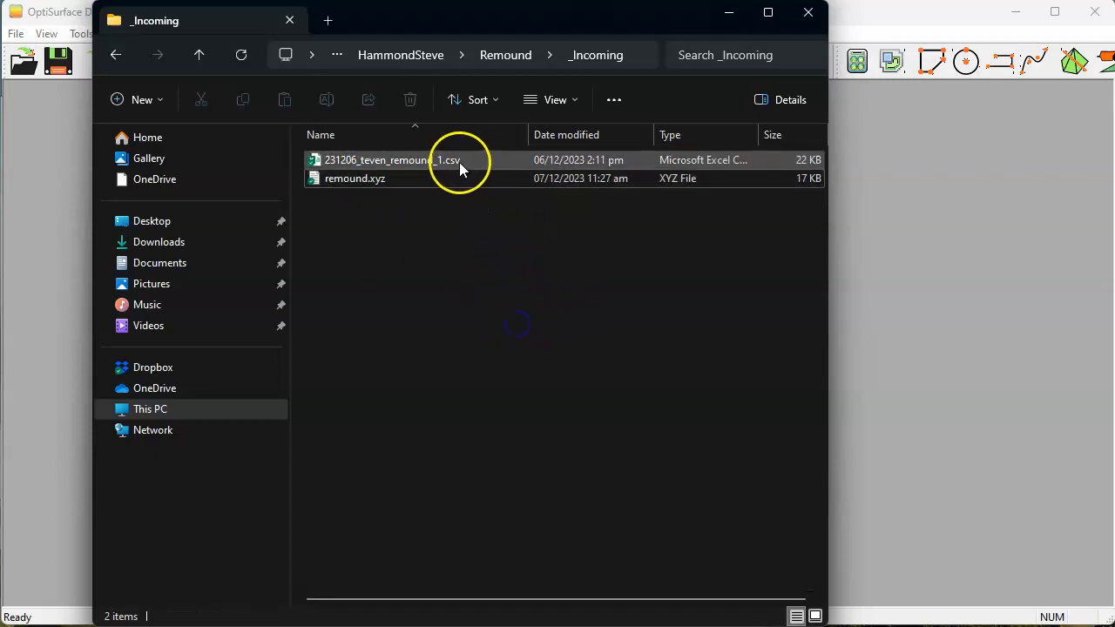
pyautogui.click(400, 161)
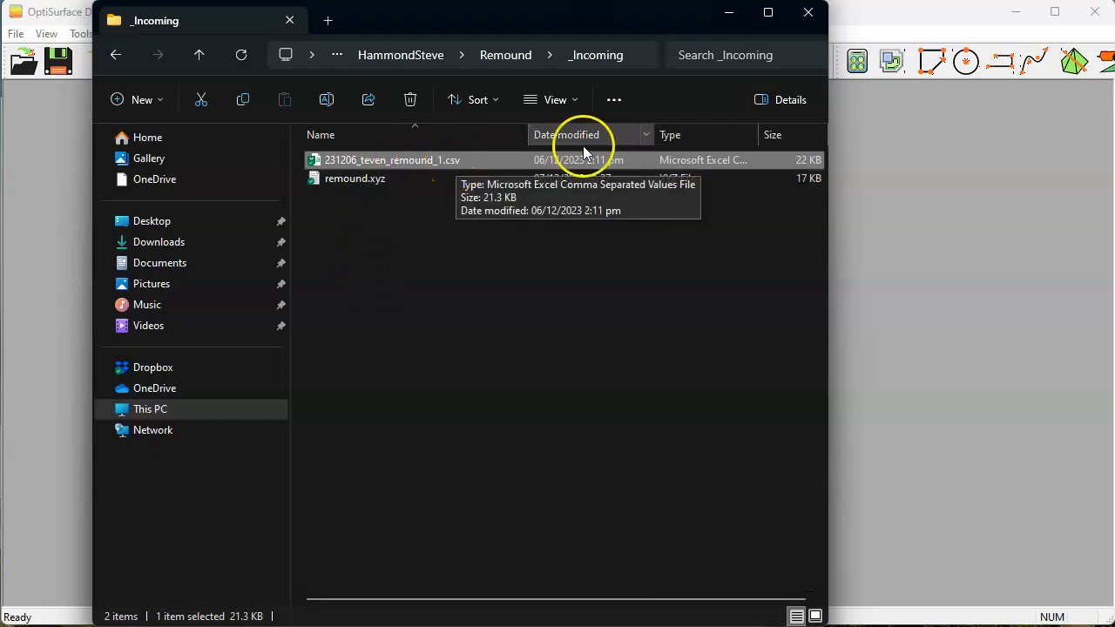
# Check the file name extensions setting in the _Incoming folder's view options.
pyautogui.click(576, 103)
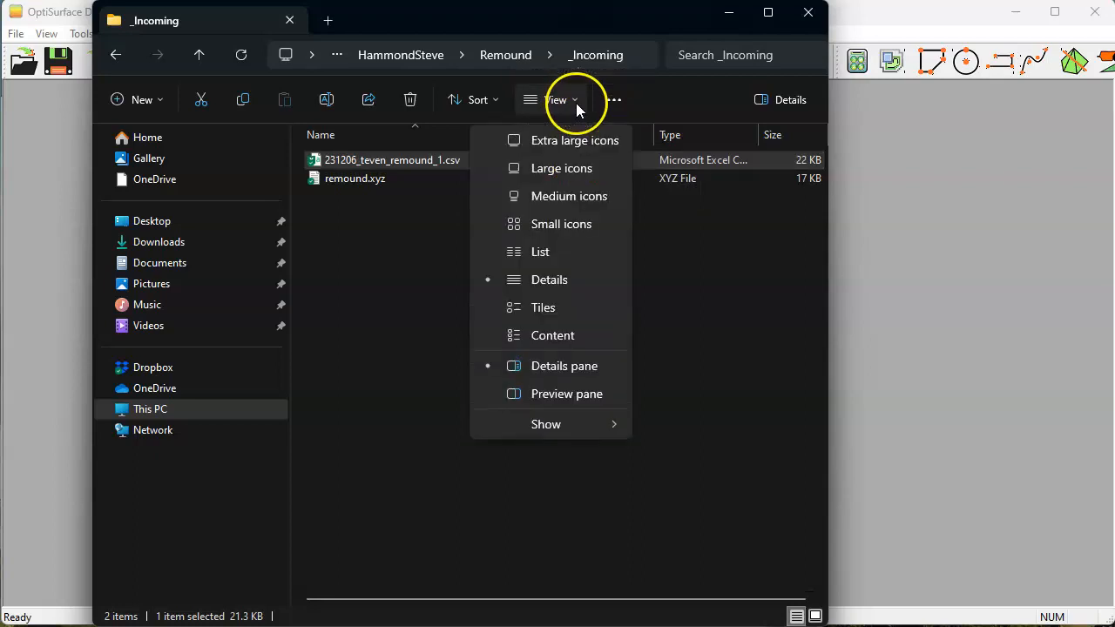
pyautogui.moveTo(559, 429)
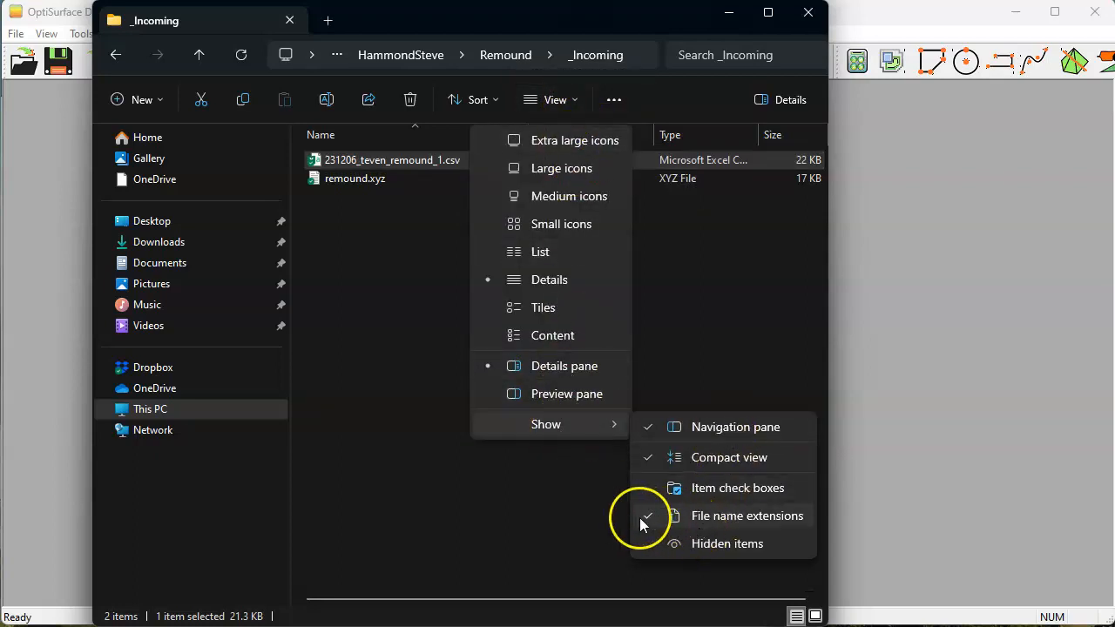
pyautogui.click(716, 517)
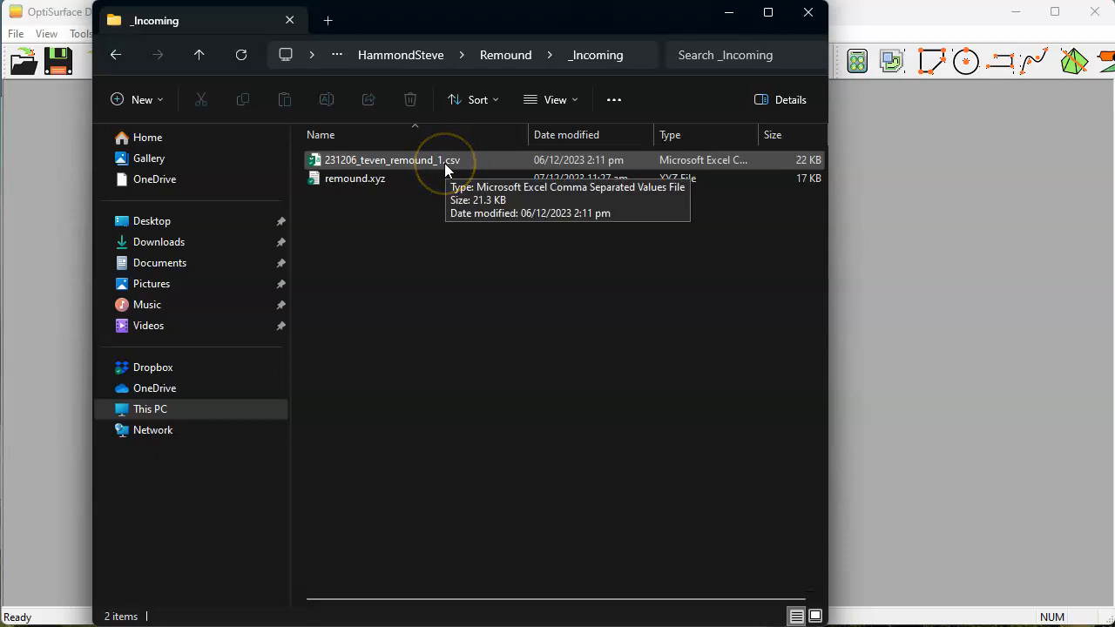
pyautogui.click(379, 180)
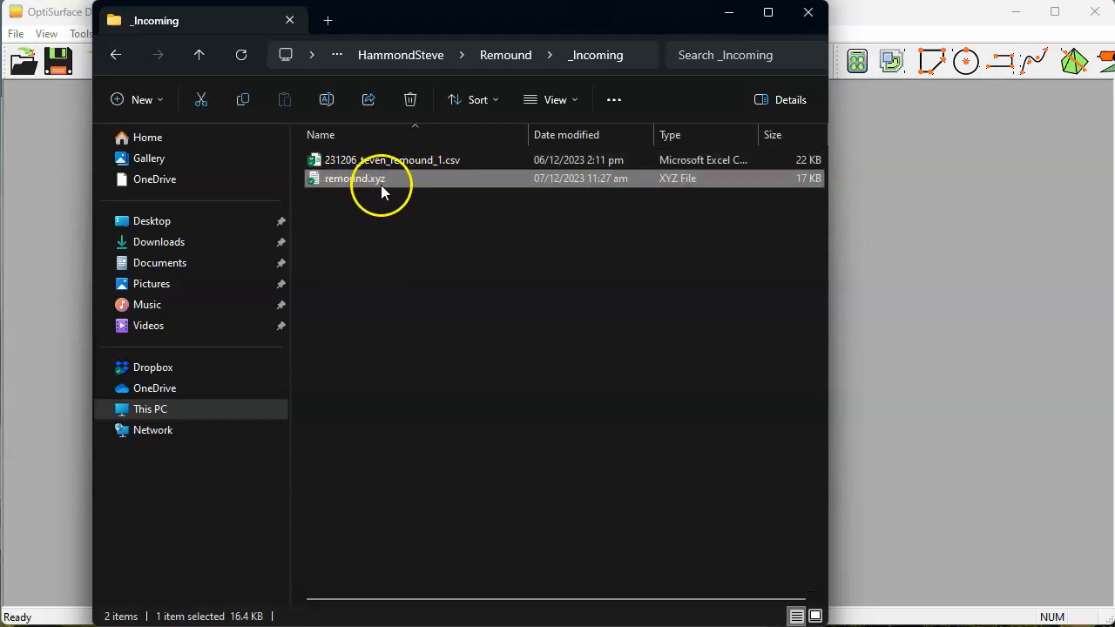
pyautogui.click(471, 245)
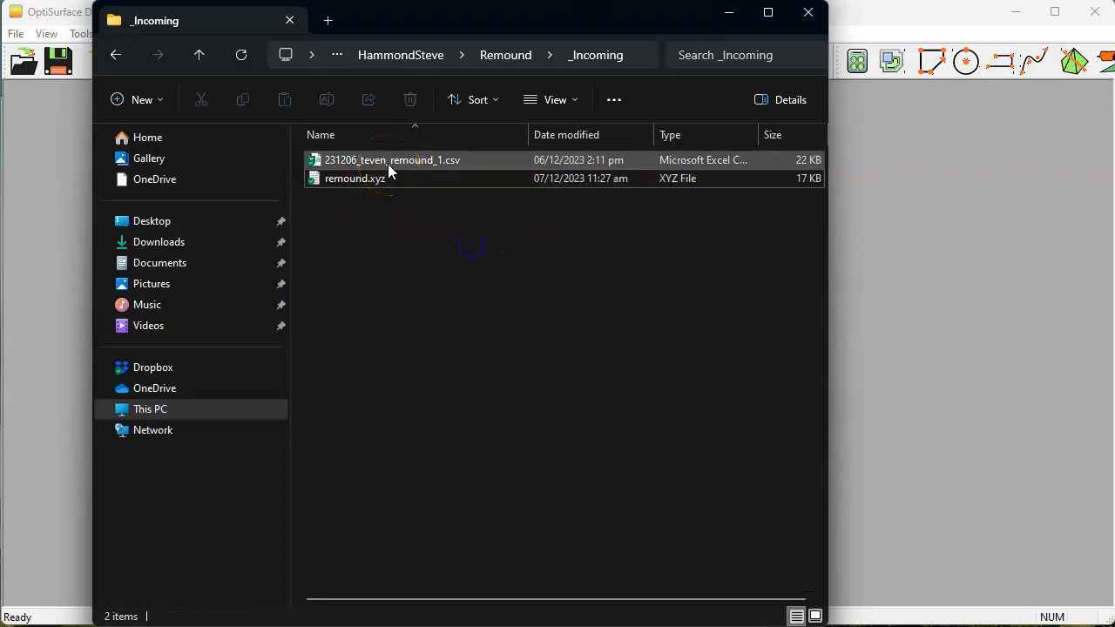
pyautogui.click(388, 162)
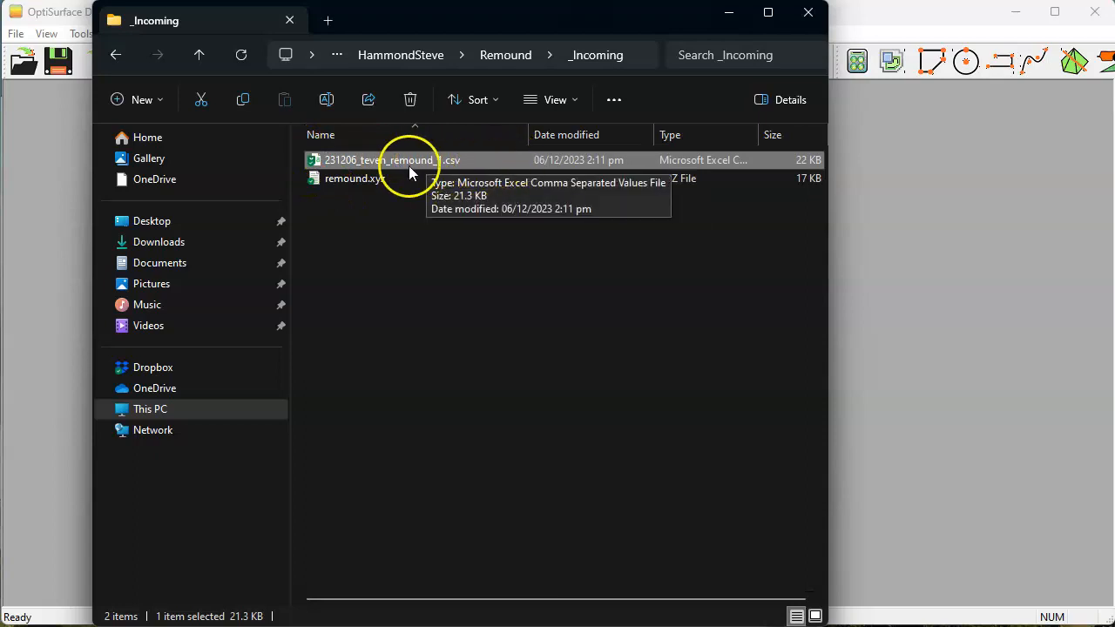
pyautogui.click(426, 266)
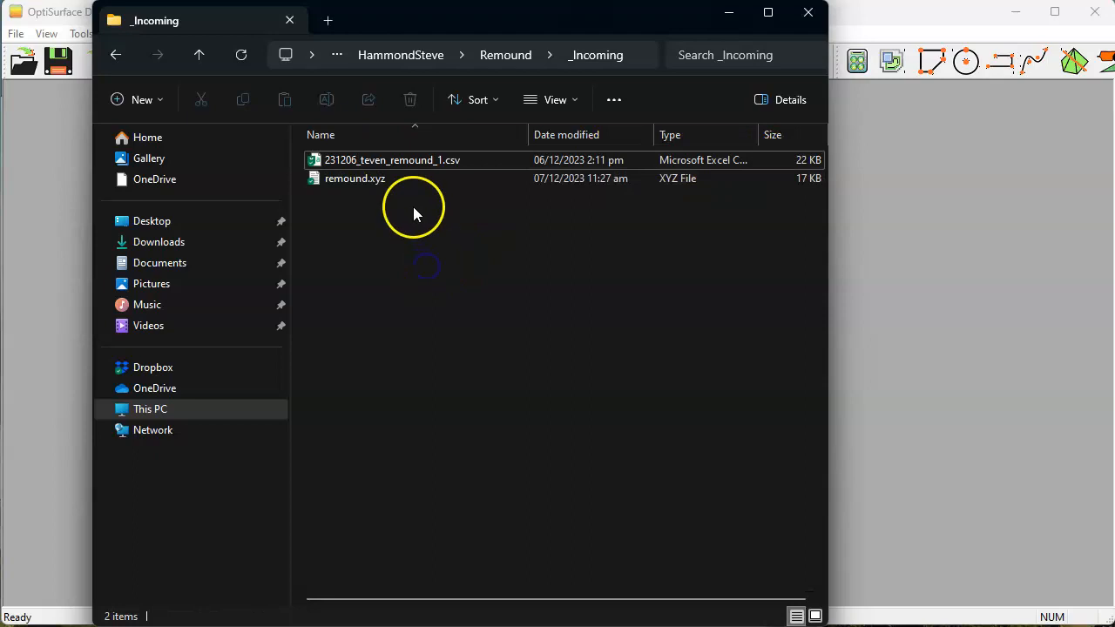
pyautogui.click(395, 163)
pyautogui.rightClick(395, 164)
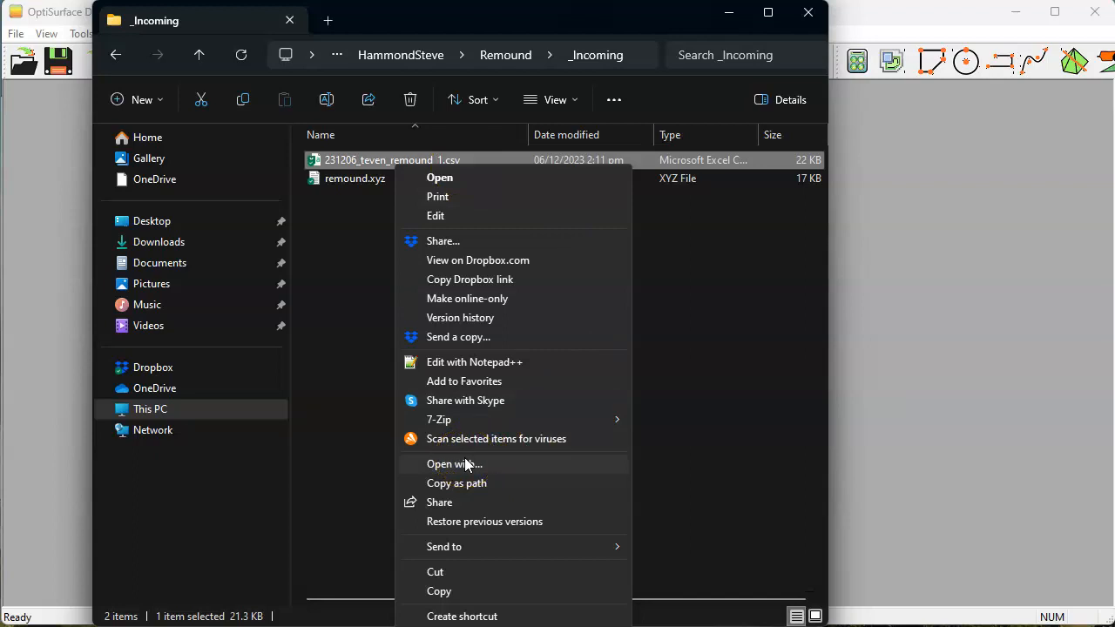
pyautogui.click(338, 395)
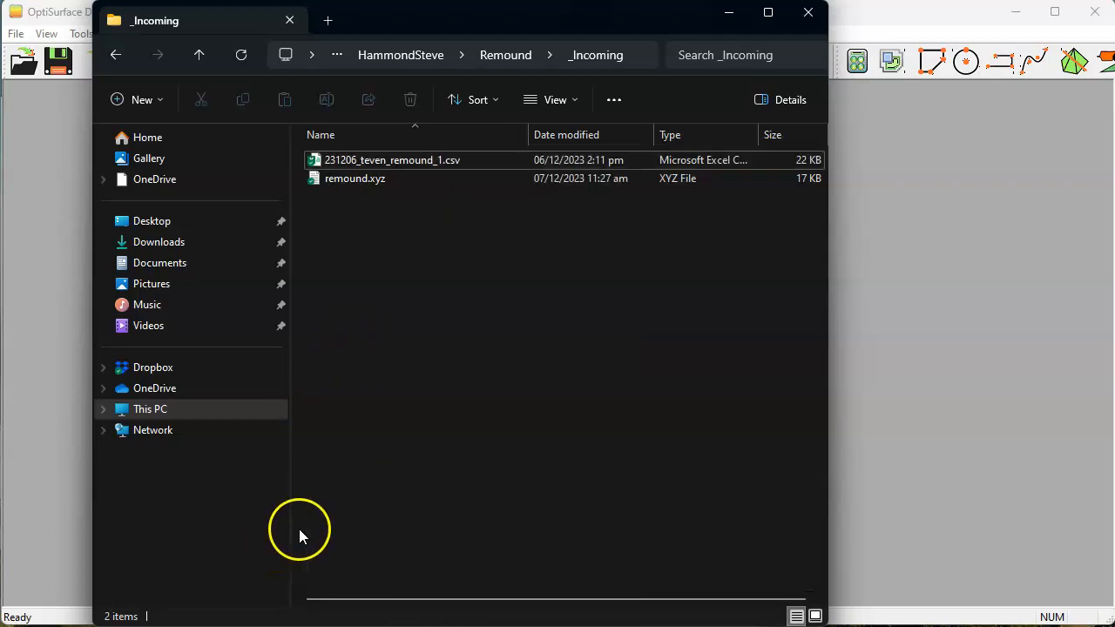
# Switch to Excel and review the point names in column A of the 231206_teven_remound_1.csv sheet.
pyautogui.click(386, 626)
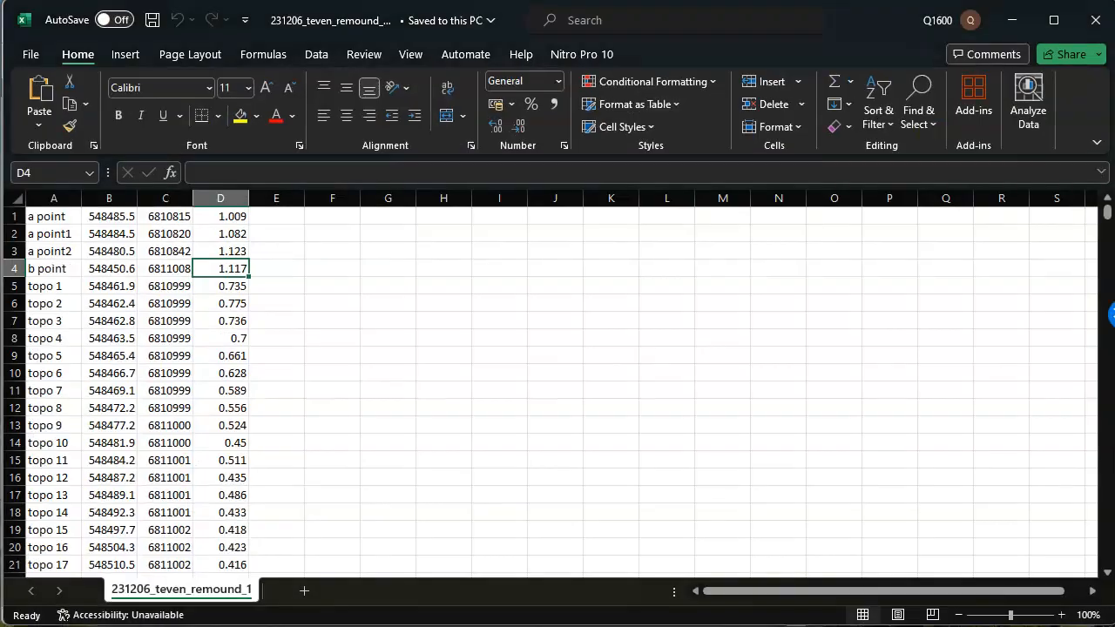
pyautogui.click(269, 354)
pyautogui.click(152, 318)
pyautogui.click(312, 294)
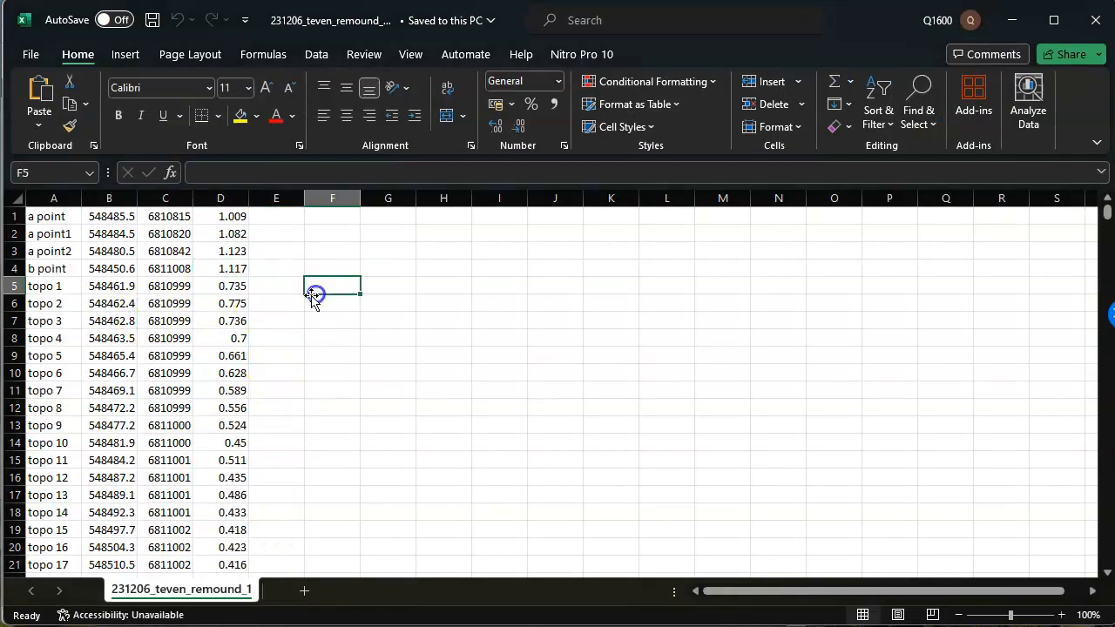
pyautogui.click(105, 266)
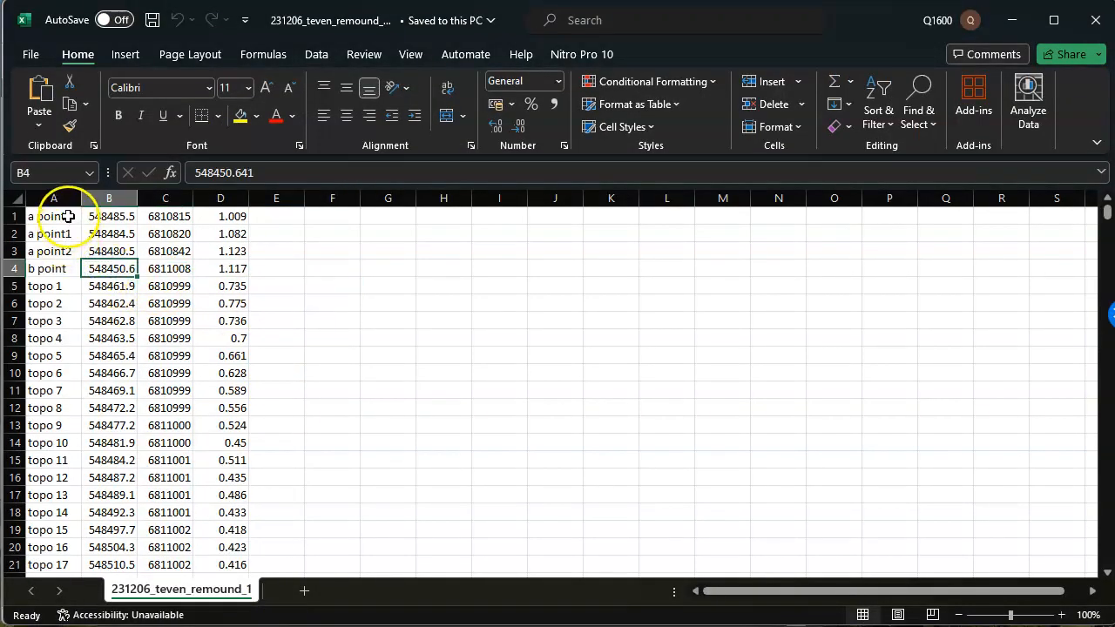
pyautogui.click(331, 270)
pyautogui.click(68, 216)
pyautogui.moveTo(68, 215); pyautogui.dragTo(43, 395)
pyautogui.click(157, 389)
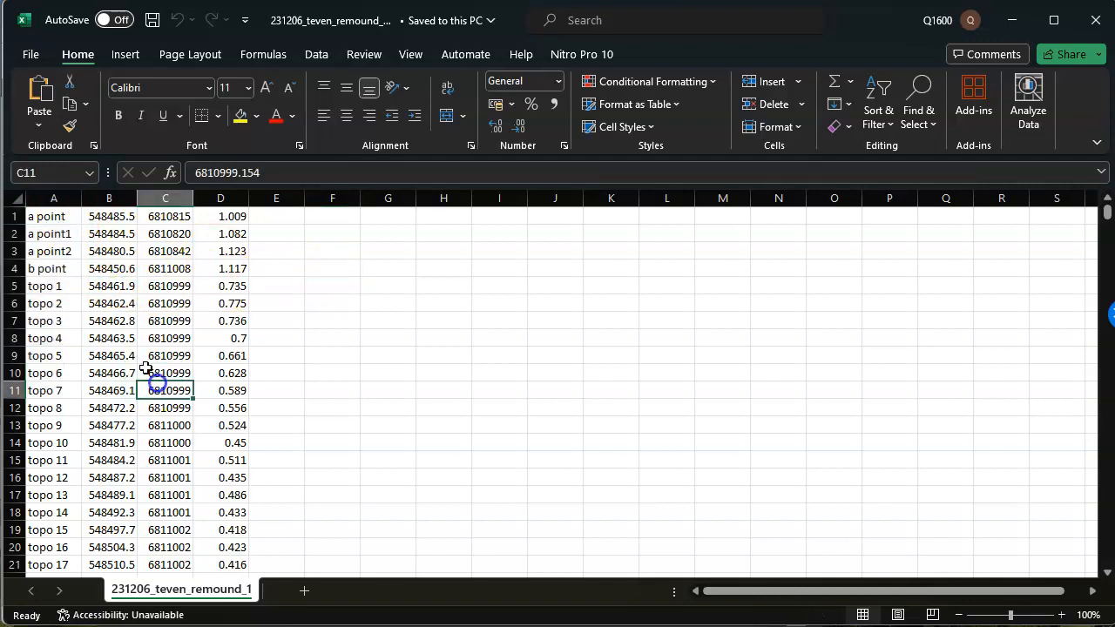
# Examine the coordinate and elevation values in columns B, C and D, and the a point entries in column A.
pyautogui.click(107, 198)
pyautogui.click(179, 197)
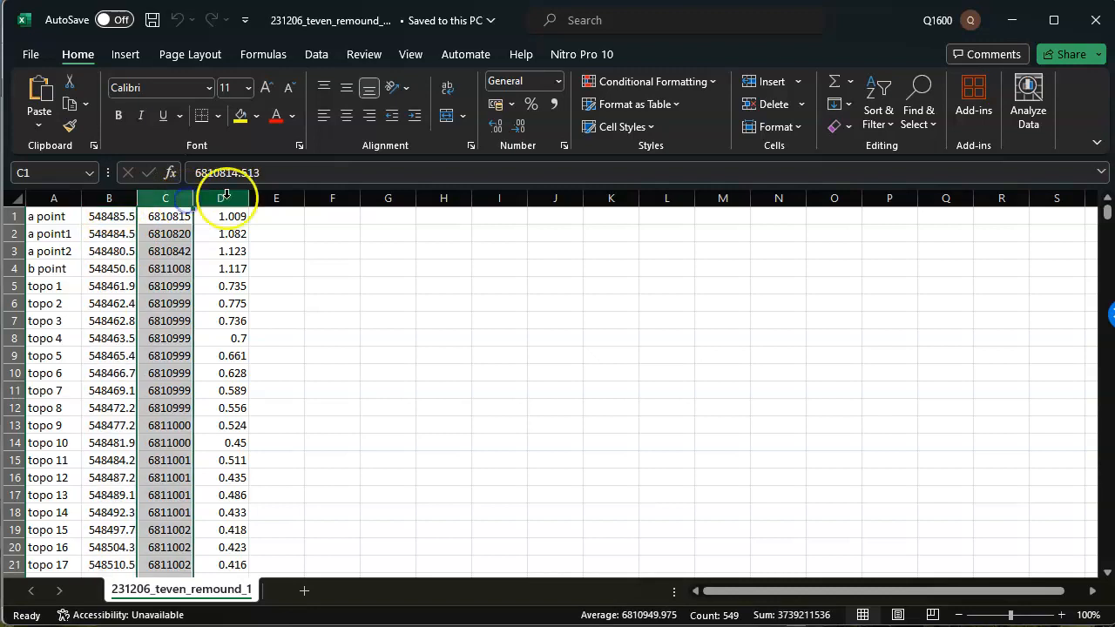
pyautogui.click(226, 195)
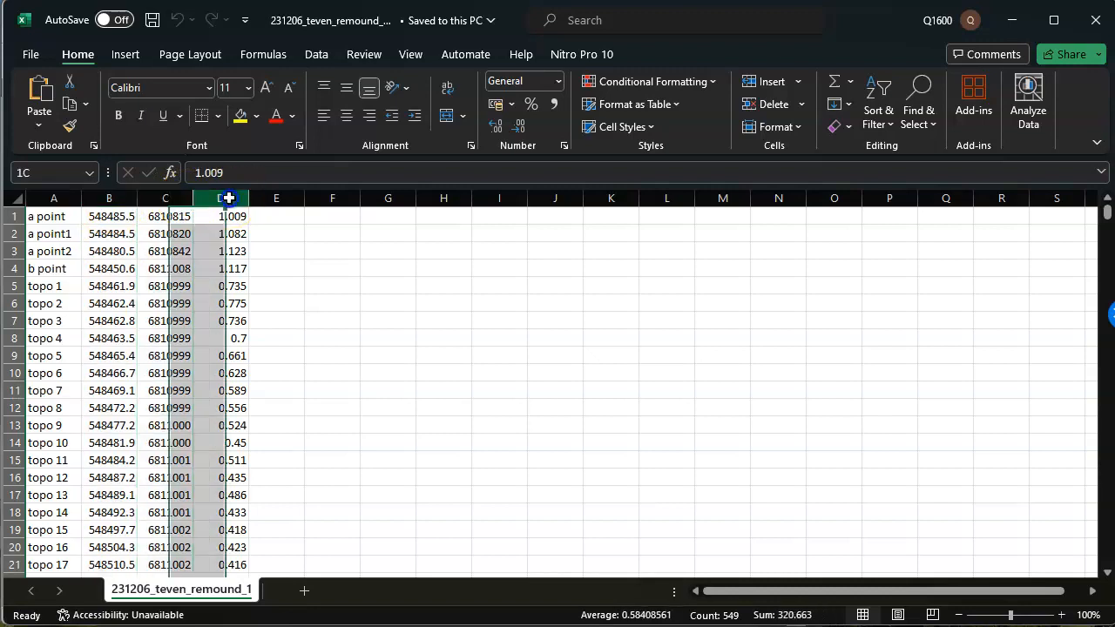
pyautogui.click(197, 287)
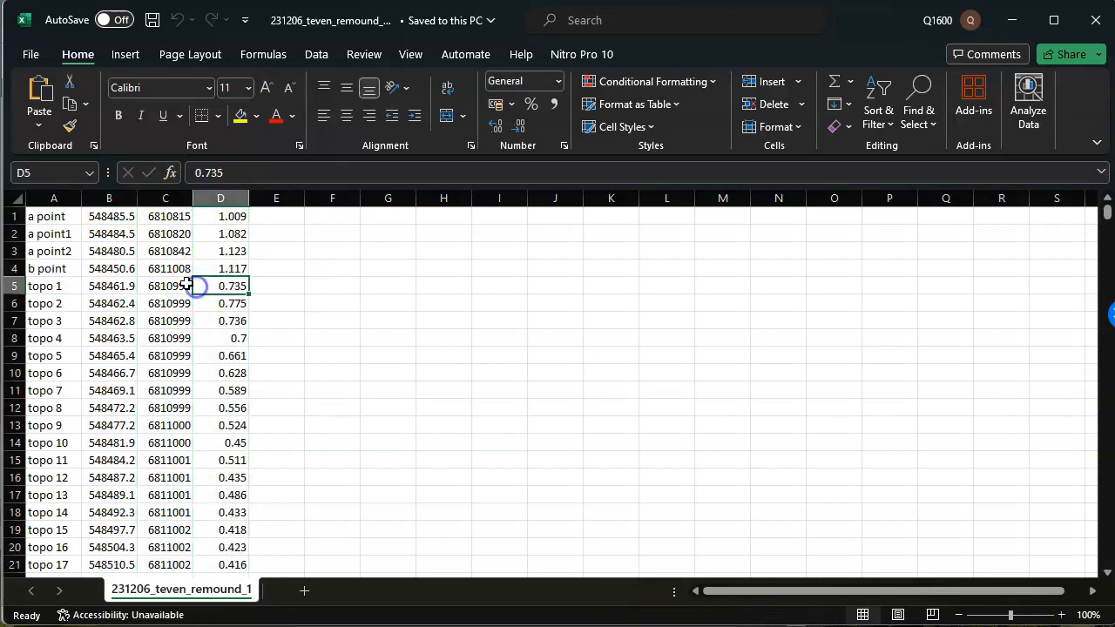
pyautogui.click(51, 217)
pyautogui.click(70, 250)
pyautogui.click(73, 219)
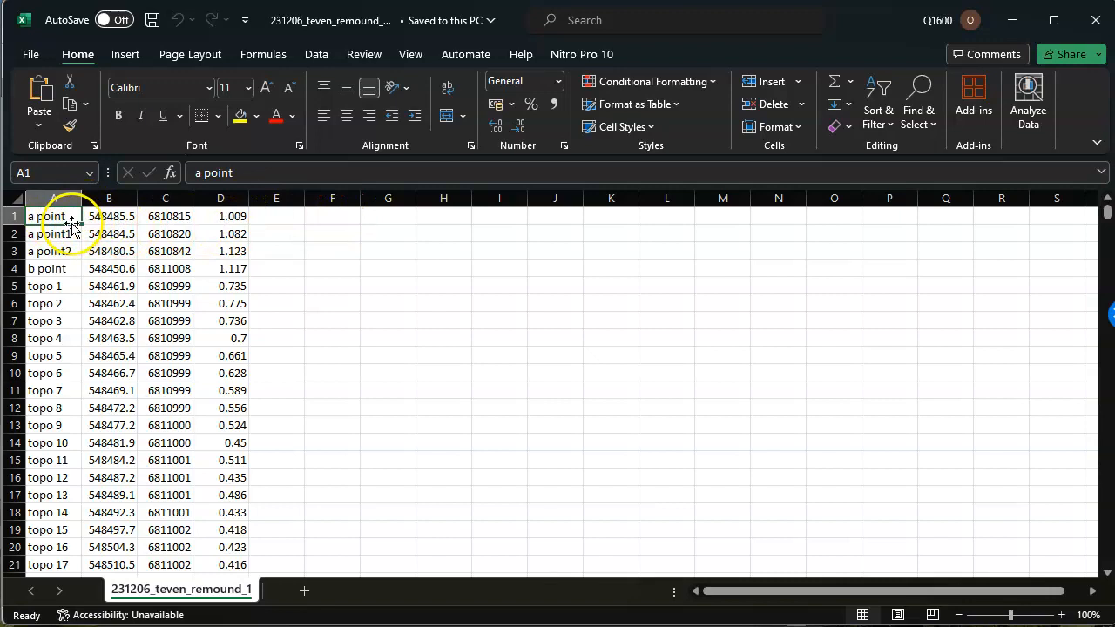
# Label the a point, a point1, a point2 and b point rows MB, BM1, BM2 and BM3 in cells E1 to E4.
pyautogui.click(287, 223)
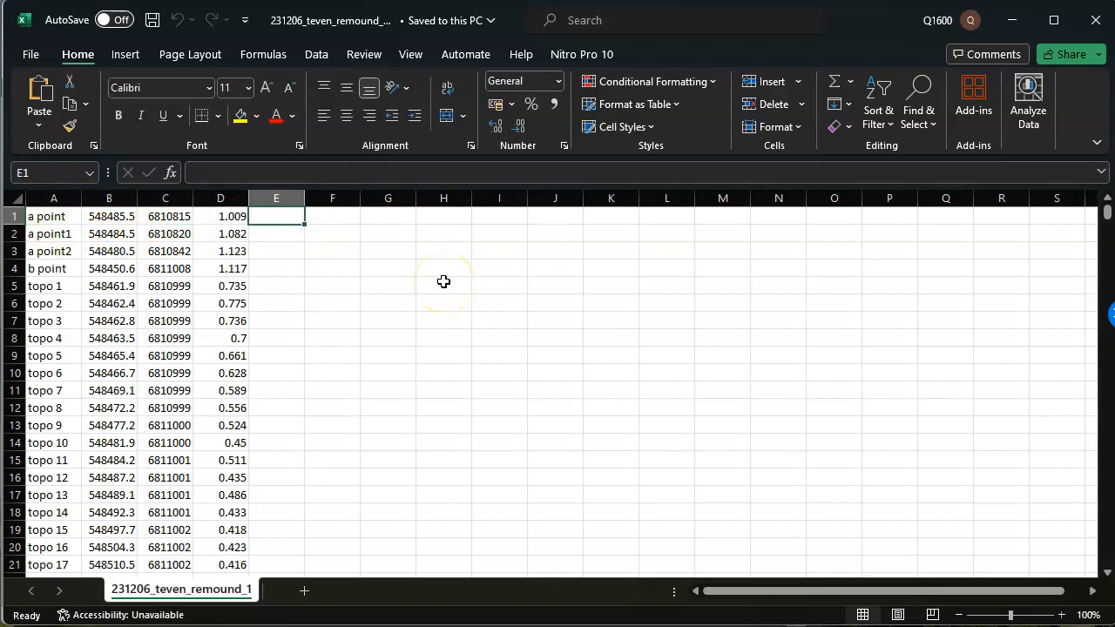
pyautogui.write('MB')
pyautogui.press('Return')
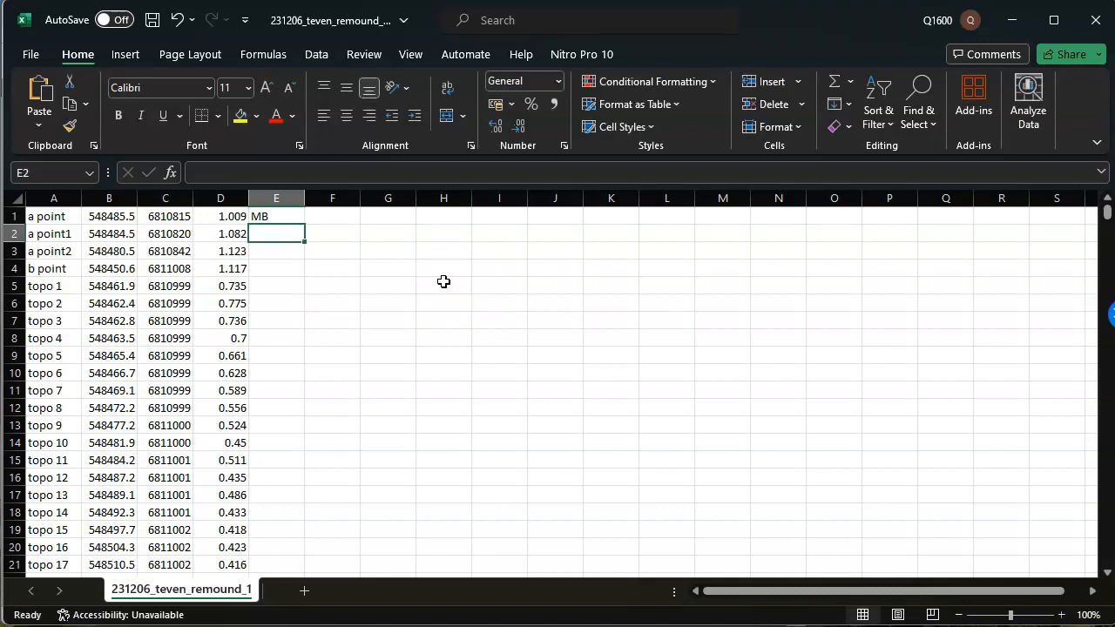
pyautogui.write('BM1')
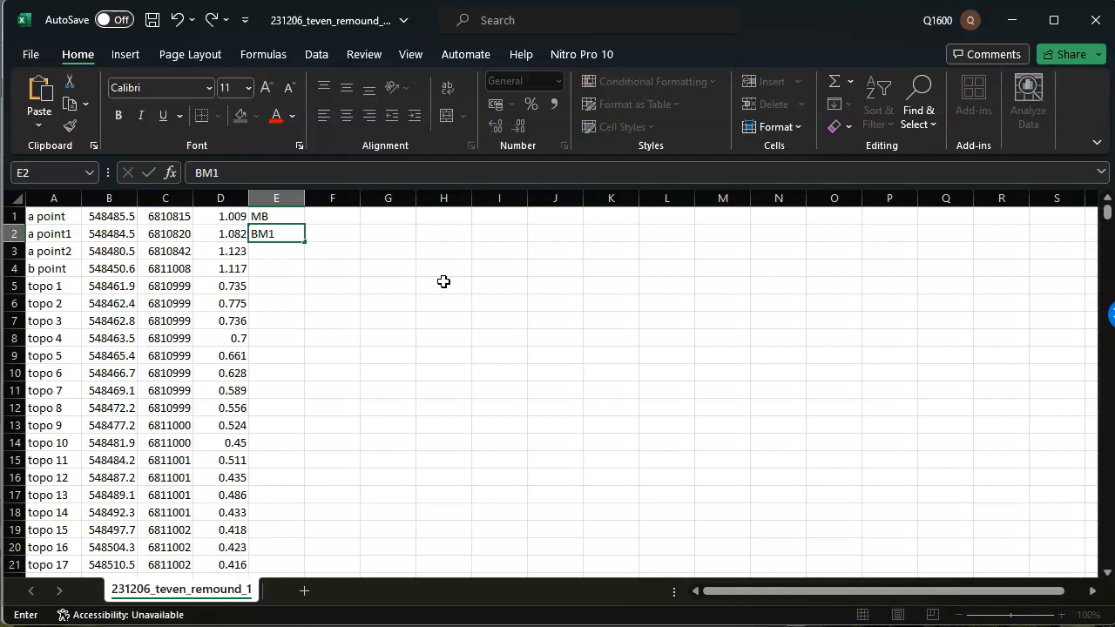
pyautogui.press('Return')
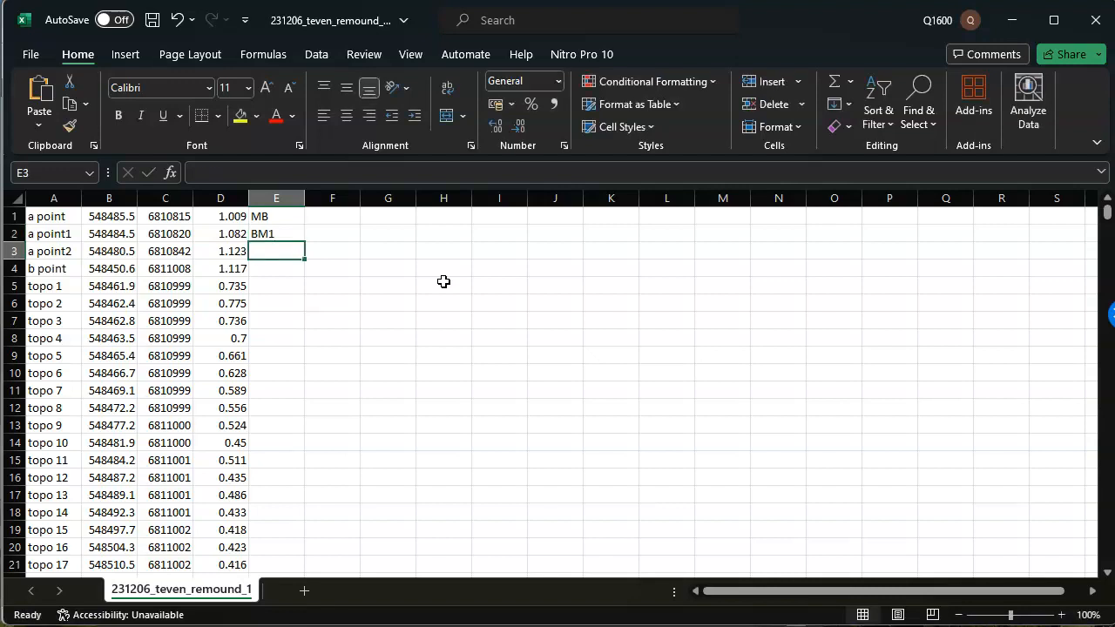
pyautogui.write('BM2')
pyautogui.press('Return')
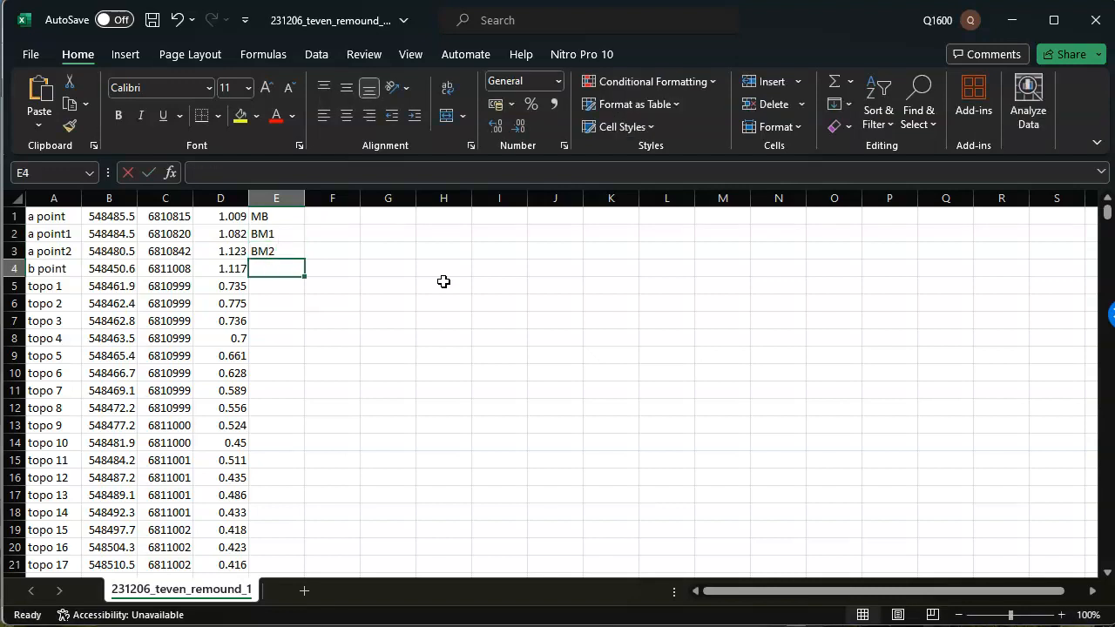
pyautogui.write('BM')
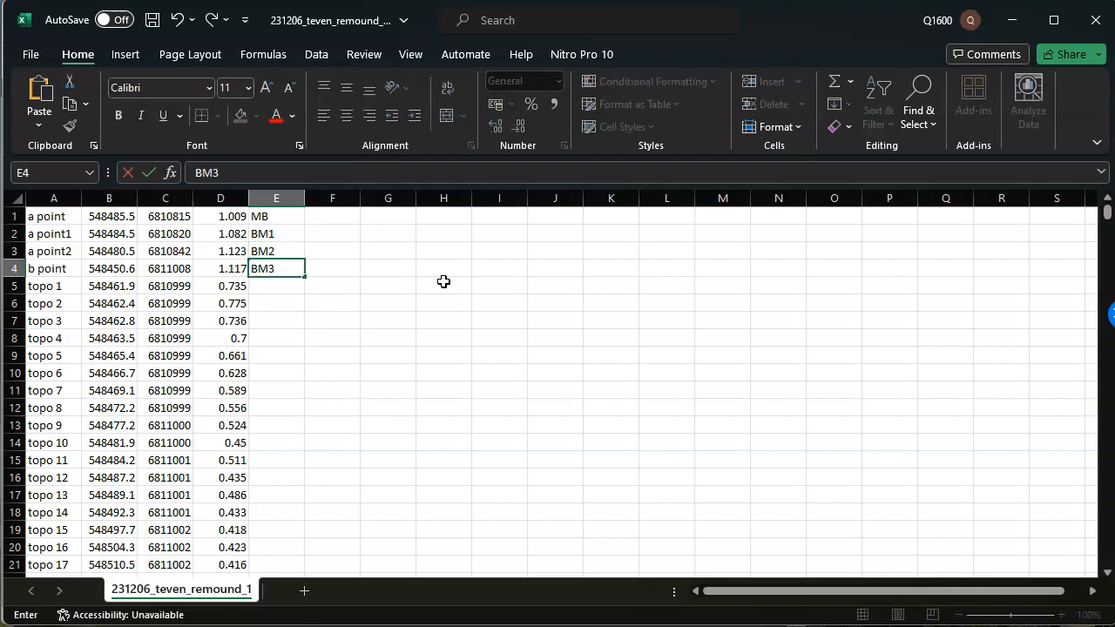
pyautogui.write('3')
pyautogui.press('Return')
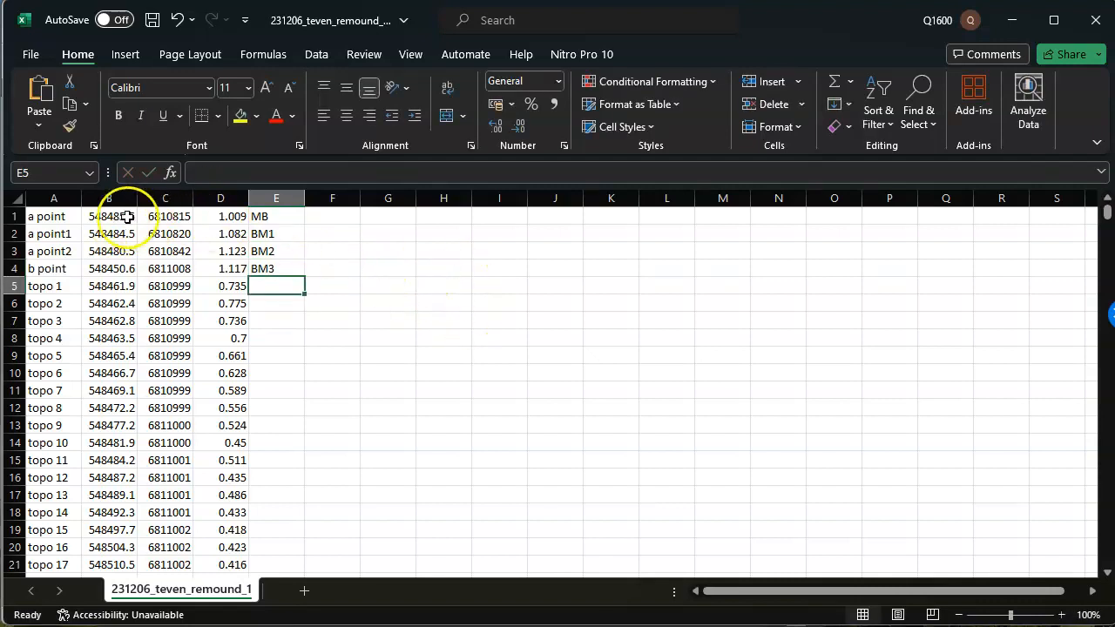
# Copy the survey data in columns B to E from row 1 through row 549, leaving out the point names.
pyautogui.moveTo(123, 201); pyautogui.dragTo(256, 191)
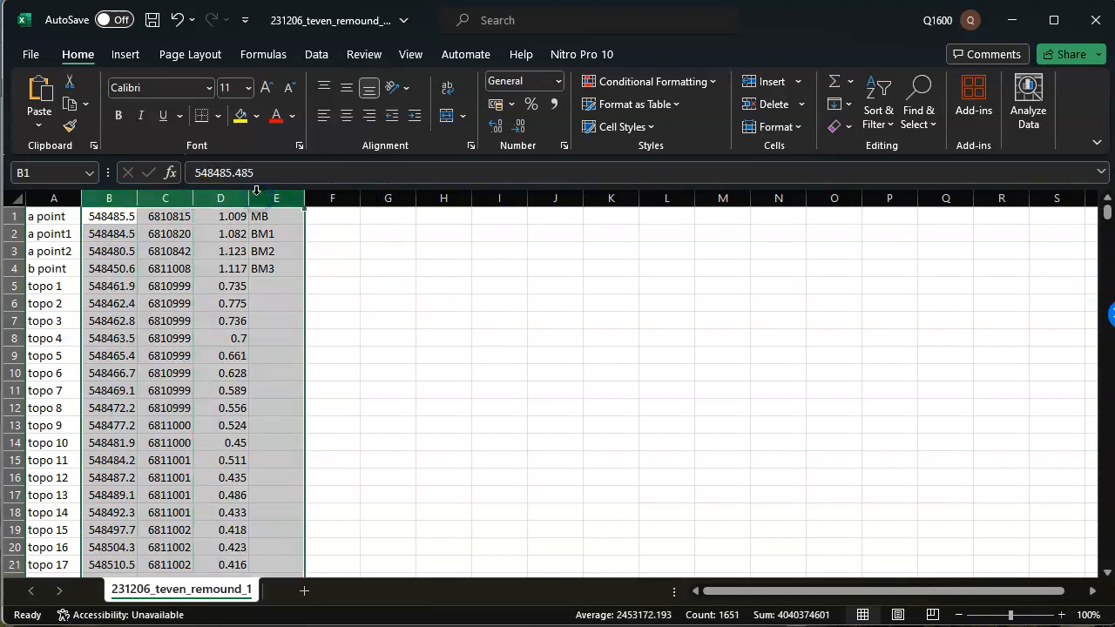
pyautogui.click(117, 218)
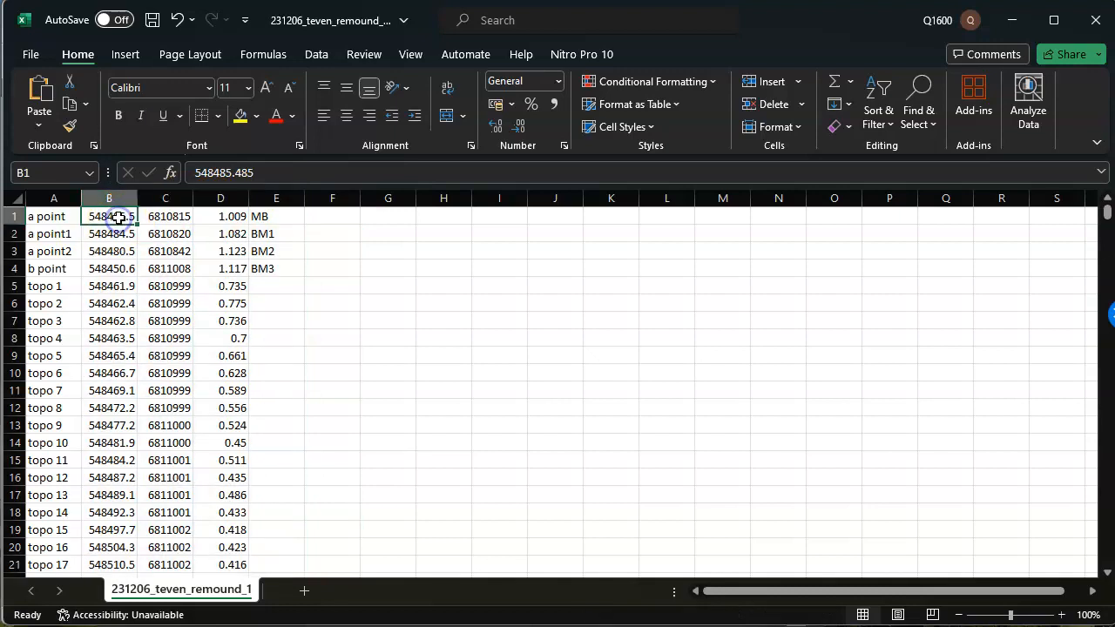
pyautogui.keyDown('shift'); pyautogui.click(279, 217); pyautogui.keyUp('shift')
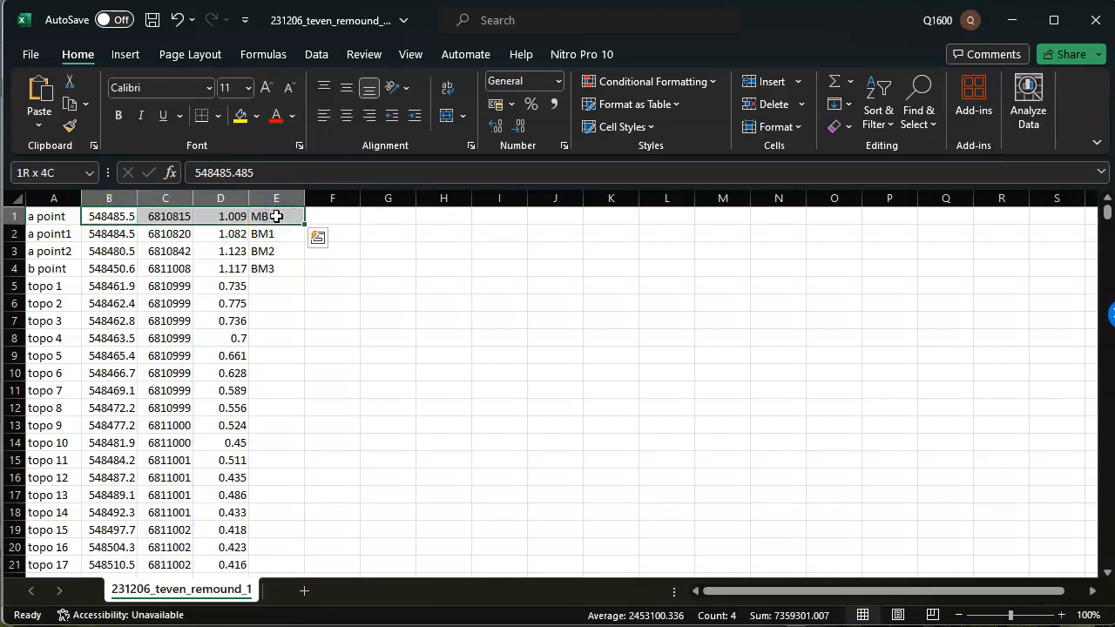
pyautogui.hotkey('ctrl', 'shift', 'Down')
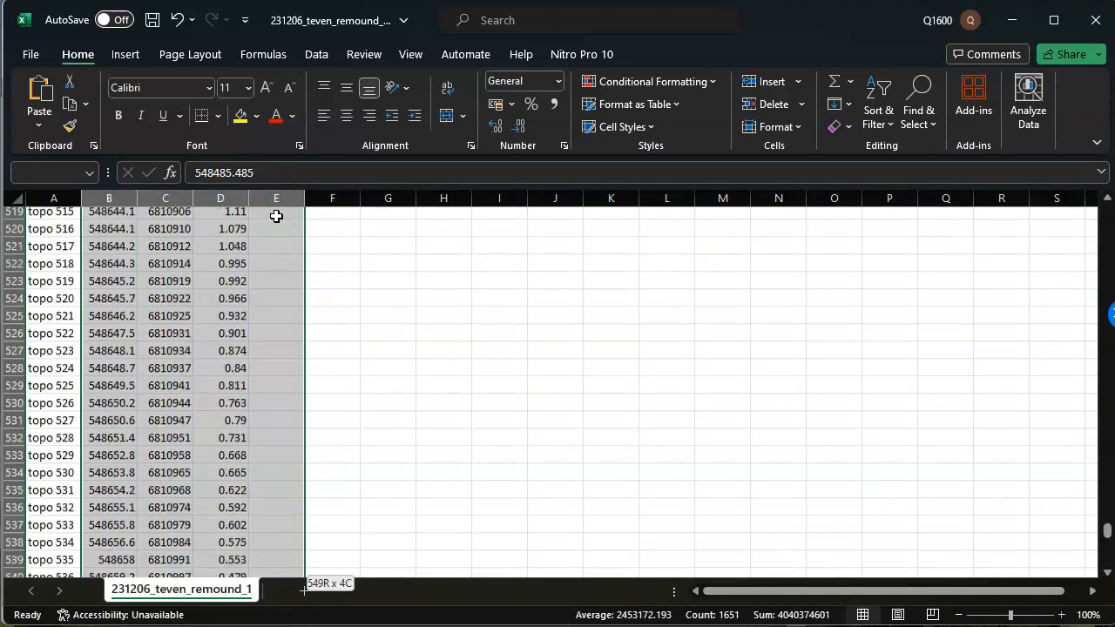
pyautogui.hotkey('ctrl', 'c')
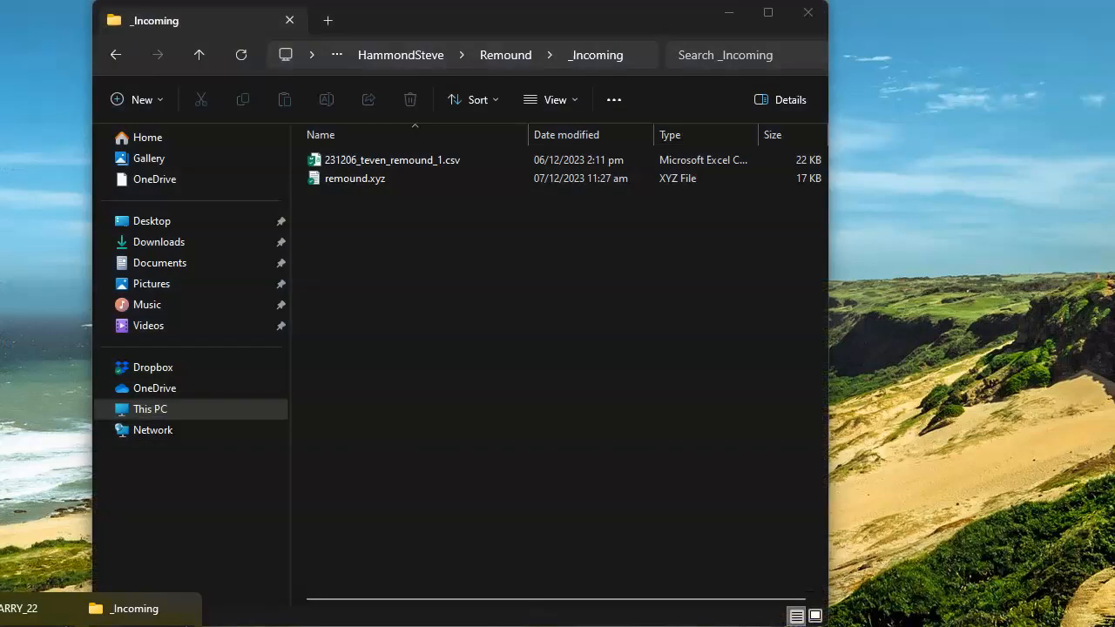
# Create a new text document in the _Incoming folder, keeping its default name, and open it for editing.
pyautogui.click(144, 609)
pyautogui.rightClick(417, 303)
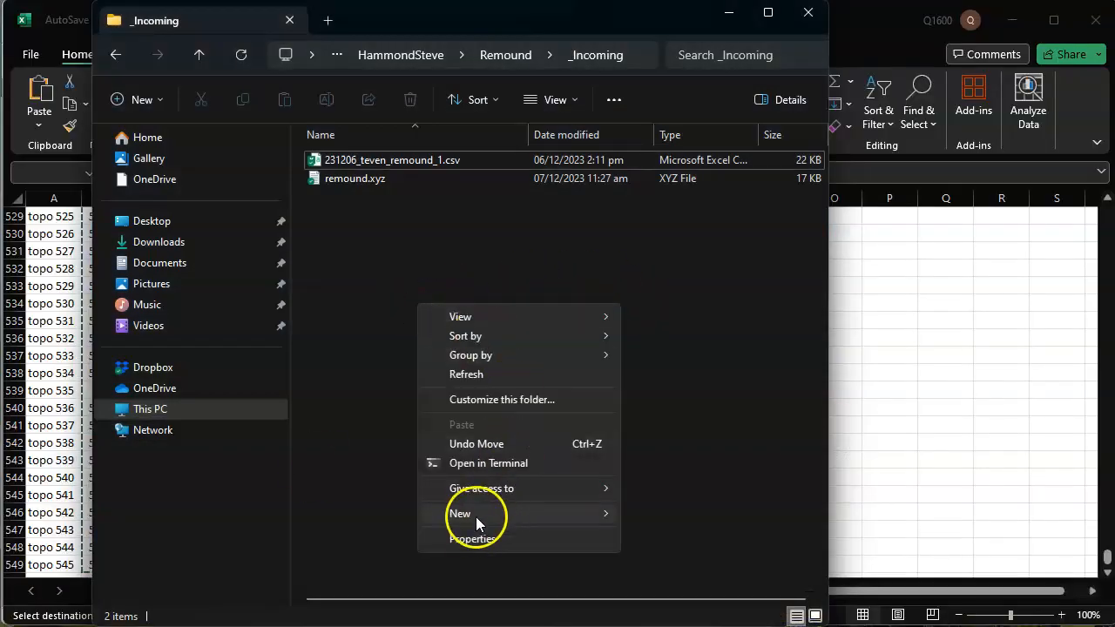
pyautogui.moveTo(479, 516)
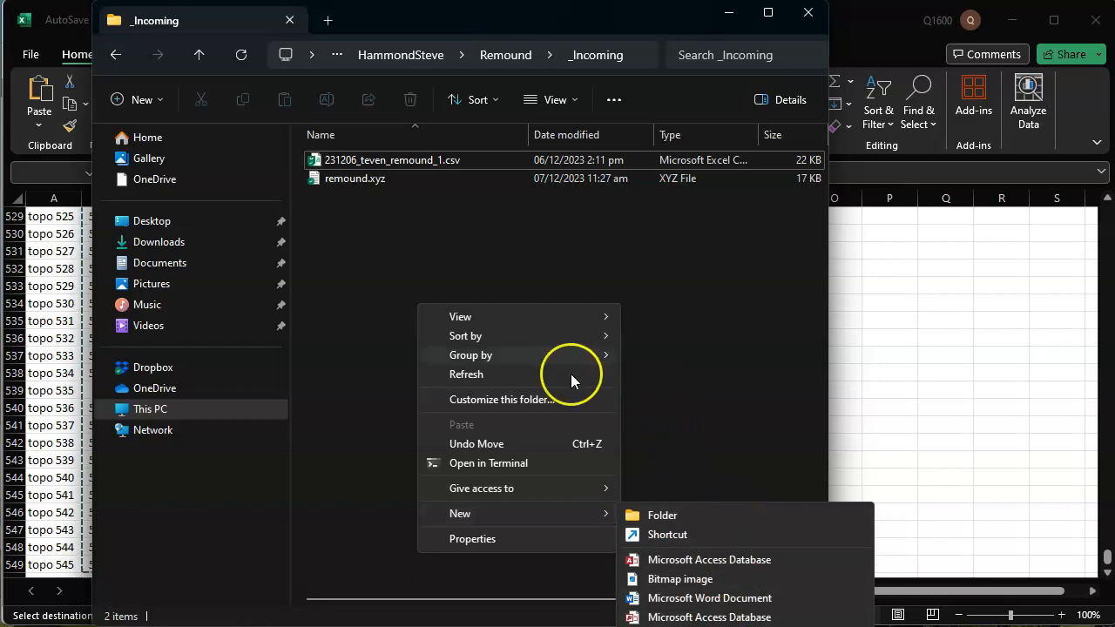
pyautogui.rightClick(487, 210)
pyautogui.moveTo(563, 419)
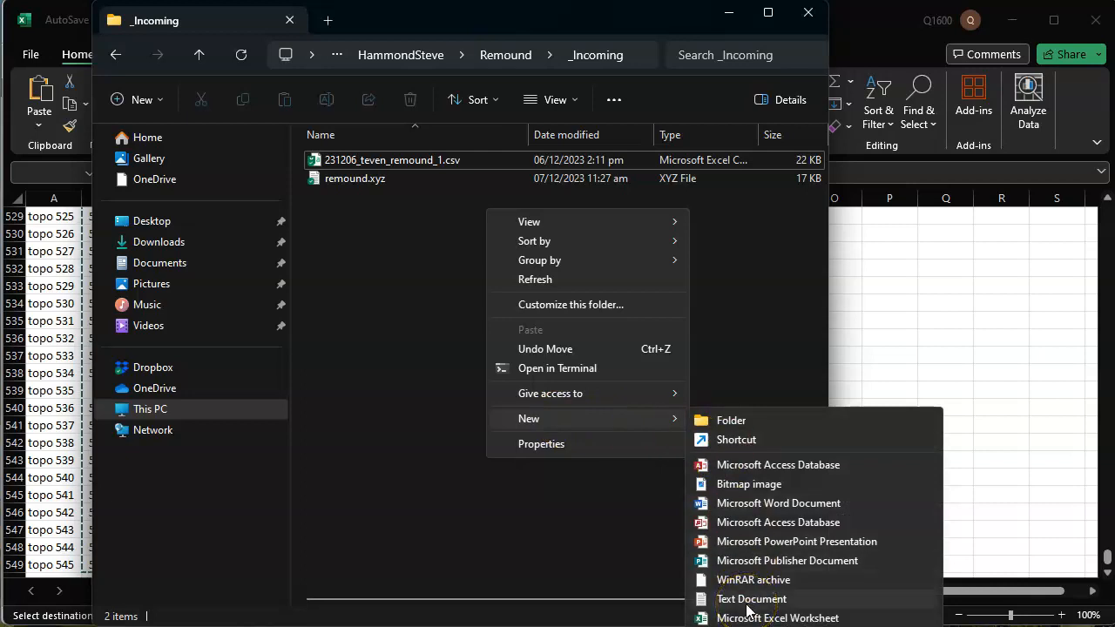
pyautogui.click(748, 600)
pyautogui.press('Return')
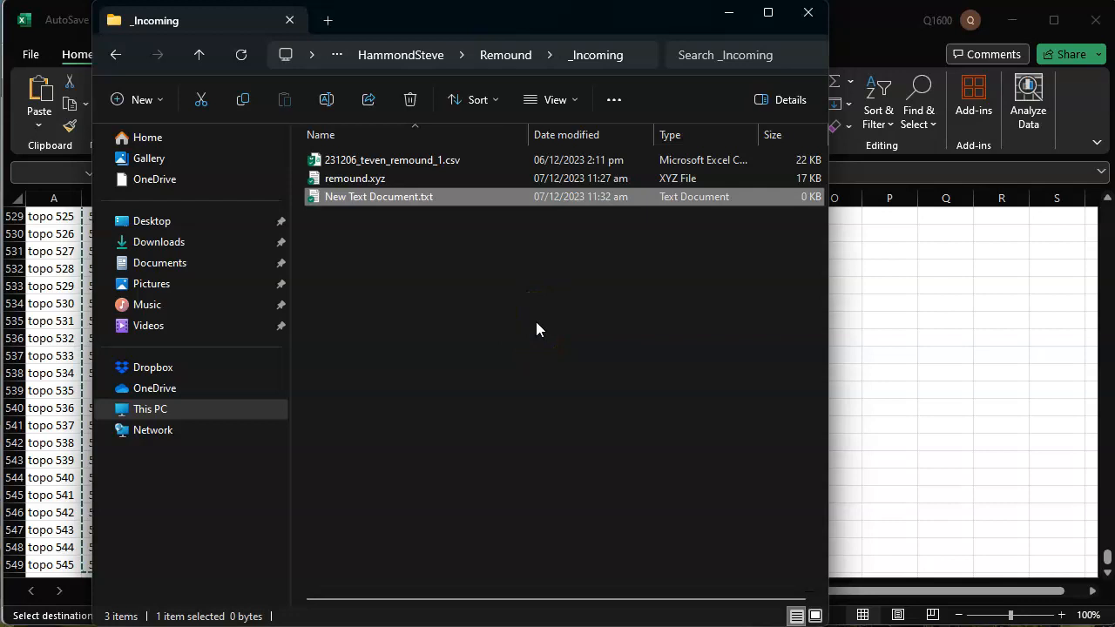
pyautogui.press('Return')
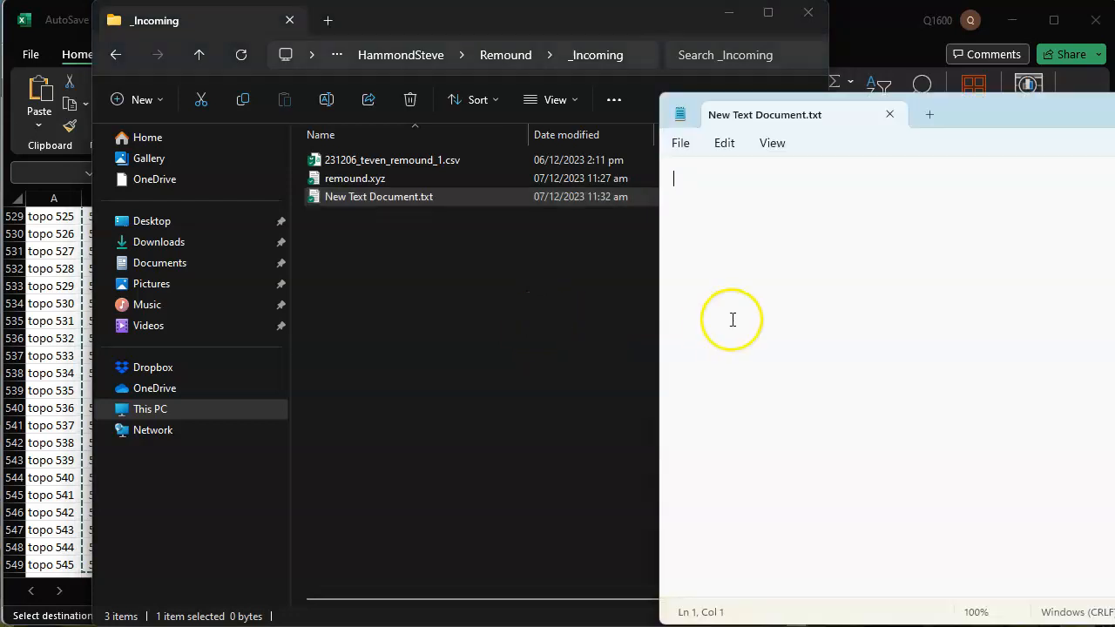
# Paste the copied survey data into the empty New Text Document.txt and save the file.
pyautogui.moveTo(1069, 104); pyautogui.dragTo(739, 69)
pyautogui.click(594, 175)
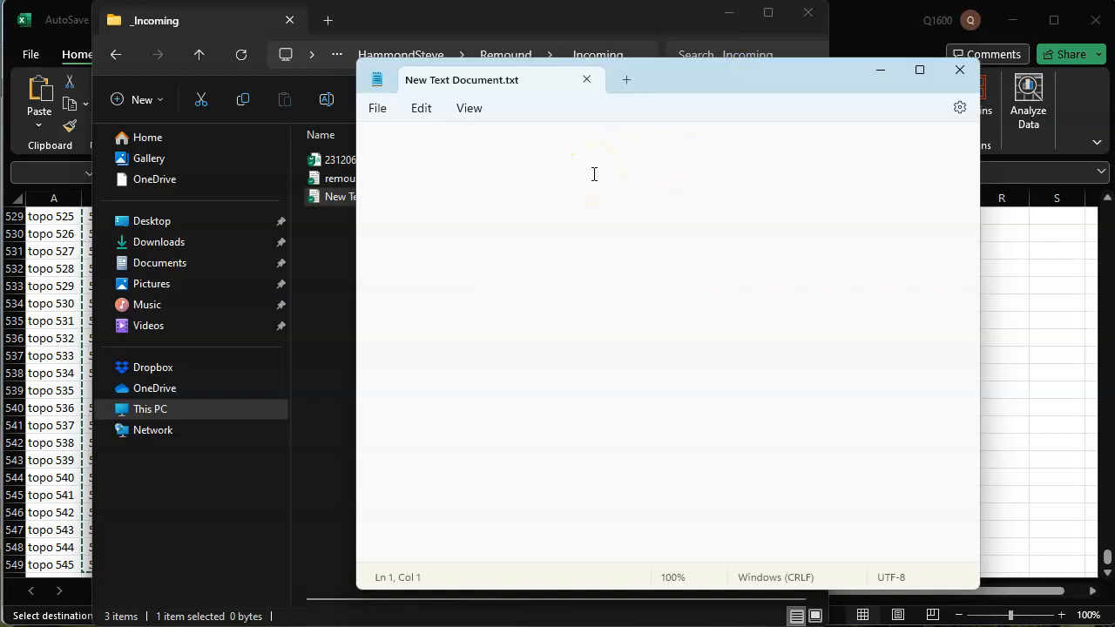
pyautogui.hotkey('ctrl', 'v')
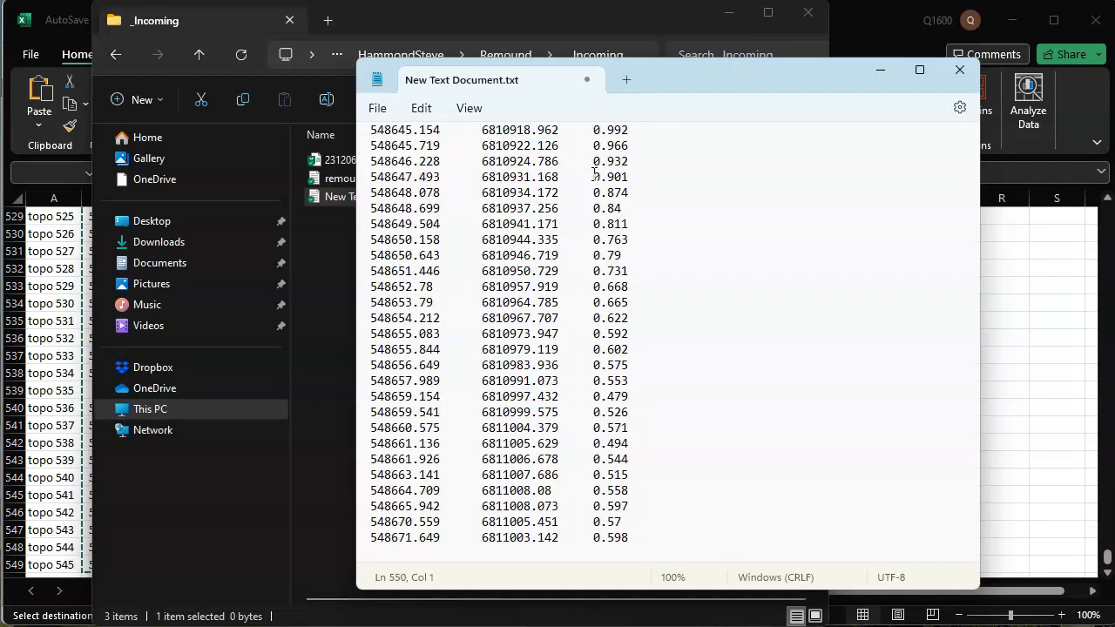
pyautogui.hotkey('ctrl', 's')
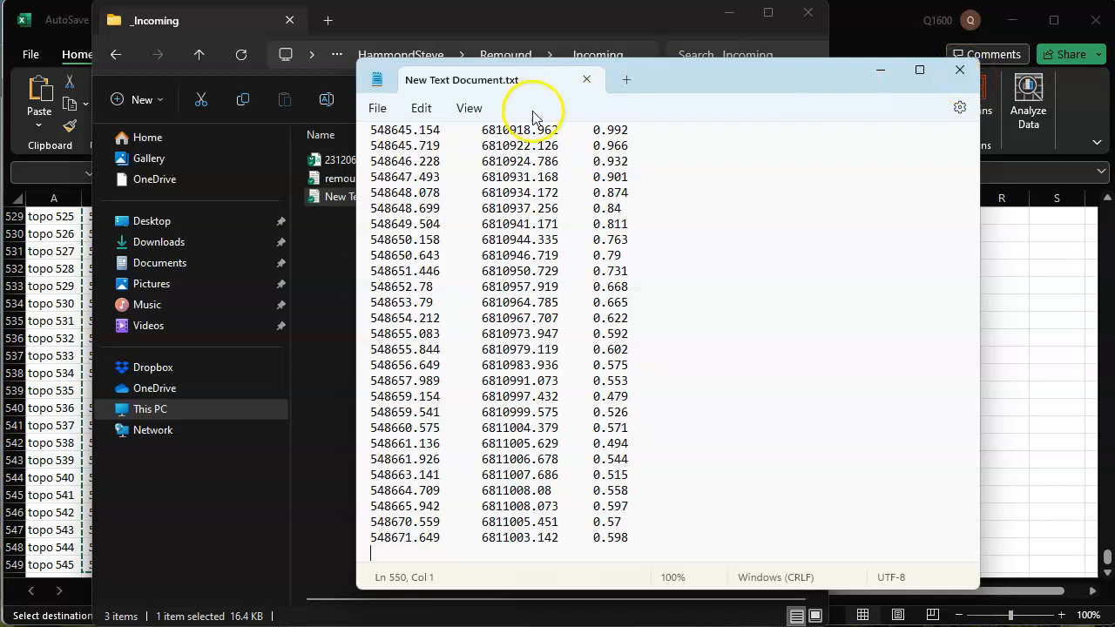
# Check the pasted easting, northing, elevation and benchmark code columns up to the first rows, and close the text file.
pyautogui.click(391, 177)
pyautogui.click(503, 177)
pyautogui.click(612, 178)
pyautogui.moveTo(974, 540); pyautogui.dragTo(963, 122)
pyautogui.click(651, 144)
pyautogui.click(662, 160)
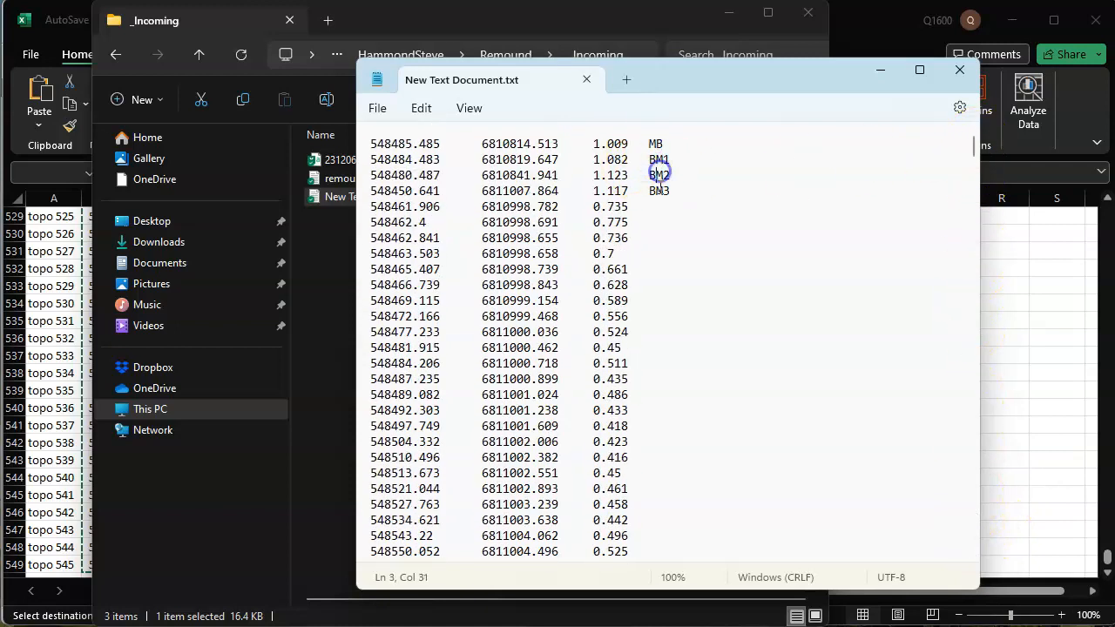
pyautogui.click(960, 72)
# Change the extension of New Text Document.txt to xyz and accept the extension change.
pyautogui.click(485, 322)
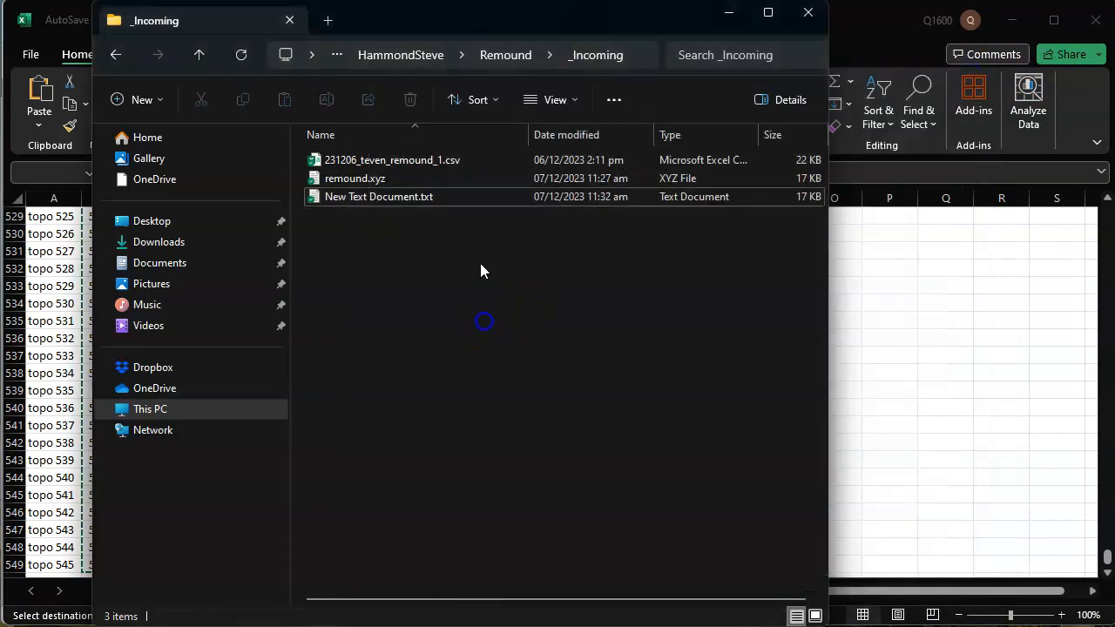
pyautogui.click(442, 198)
pyautogui.click(450, 200)
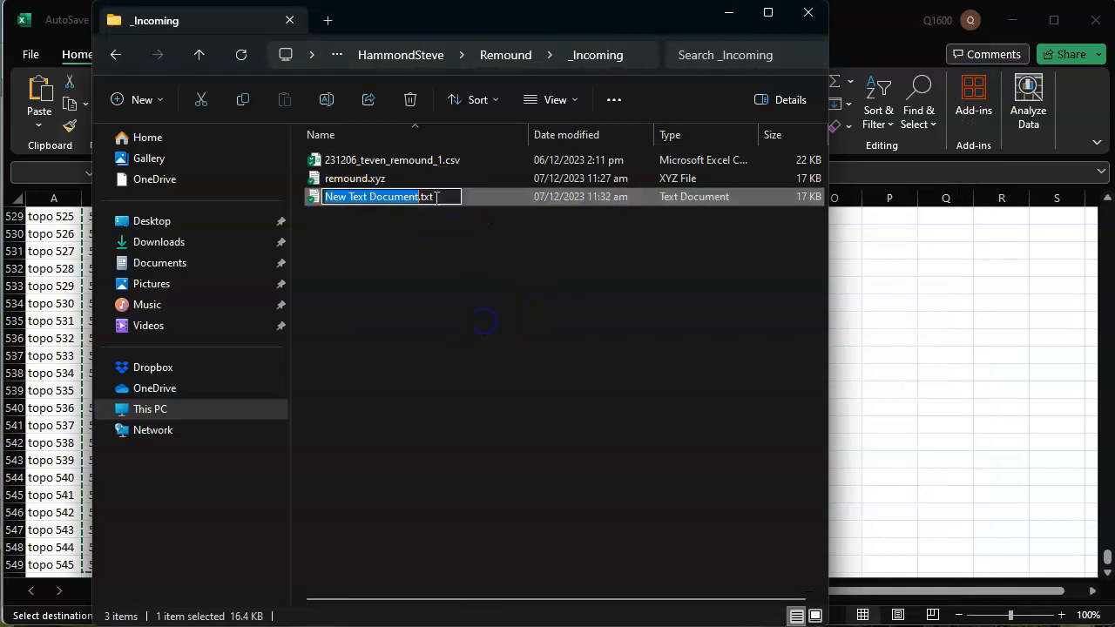
pyautogui.press('BackSpace')
pyautogui.press('BackSpace')
pyautogui.press('BackSpace')
pyautogui.write('xyz')
pyautogui.press('Return')
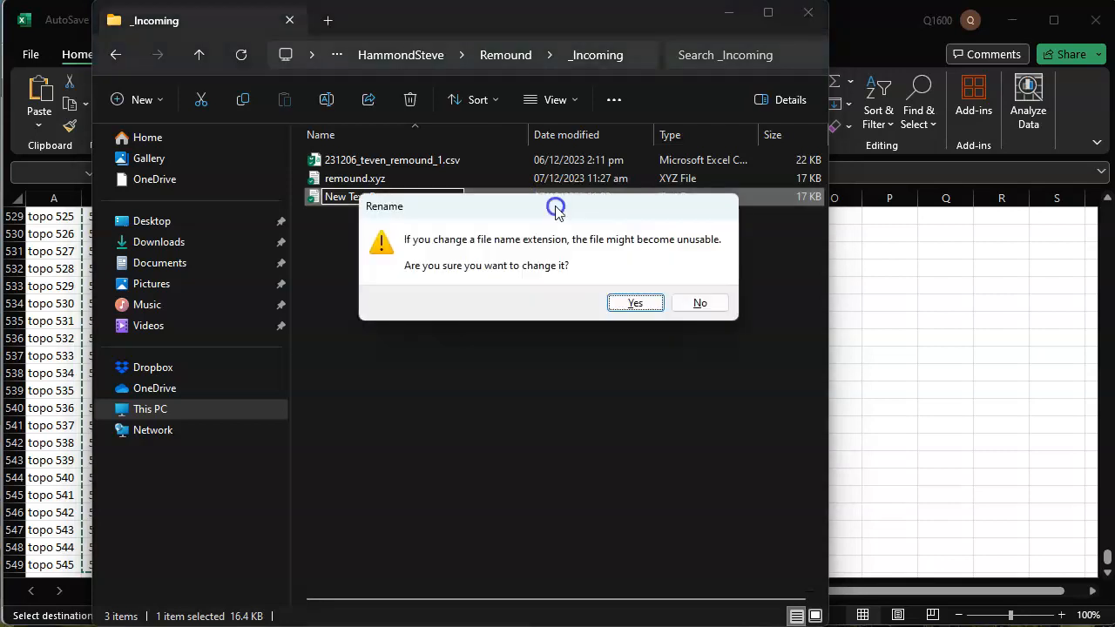
pyautogui.moveTo(556, 211); pyautogui.dragTo(480, 236)
pyautogui.click(559, 328)
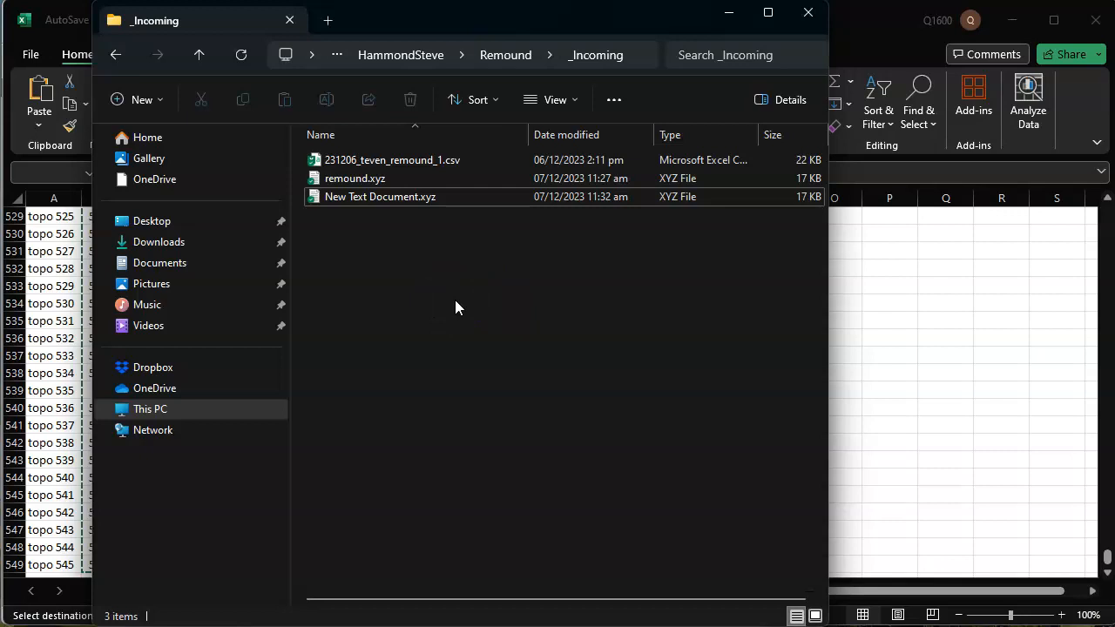
# Switch to OptiSurface Designer and open New Text Document.xyz from the _Incoming folder with Meter as the data unit.
pyautogui.click(252, 615)
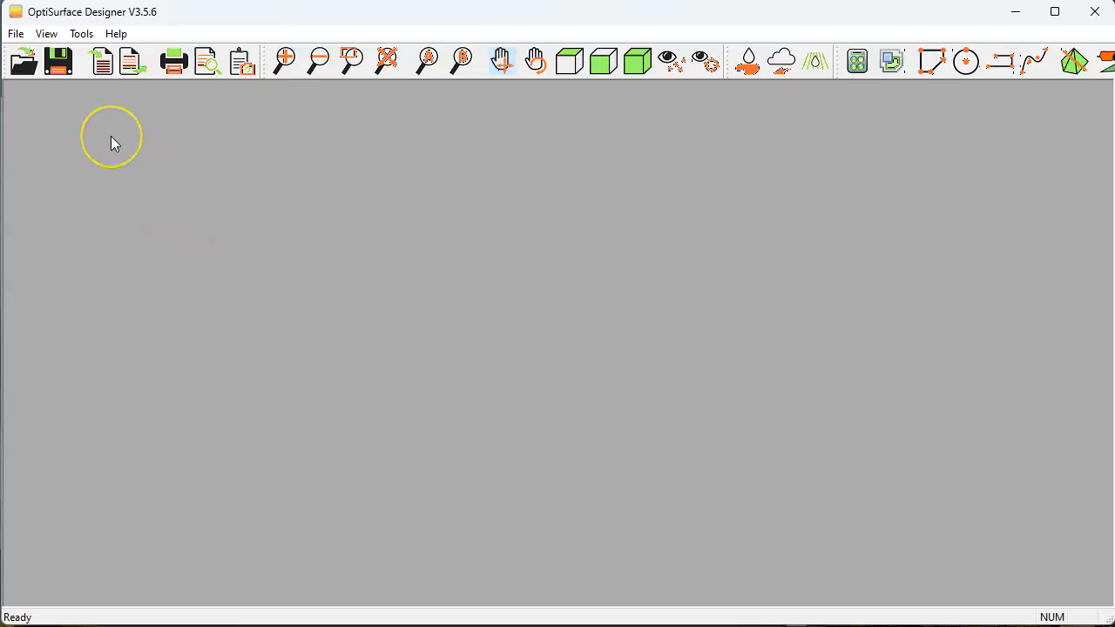
pyautogui.click(23, 60)
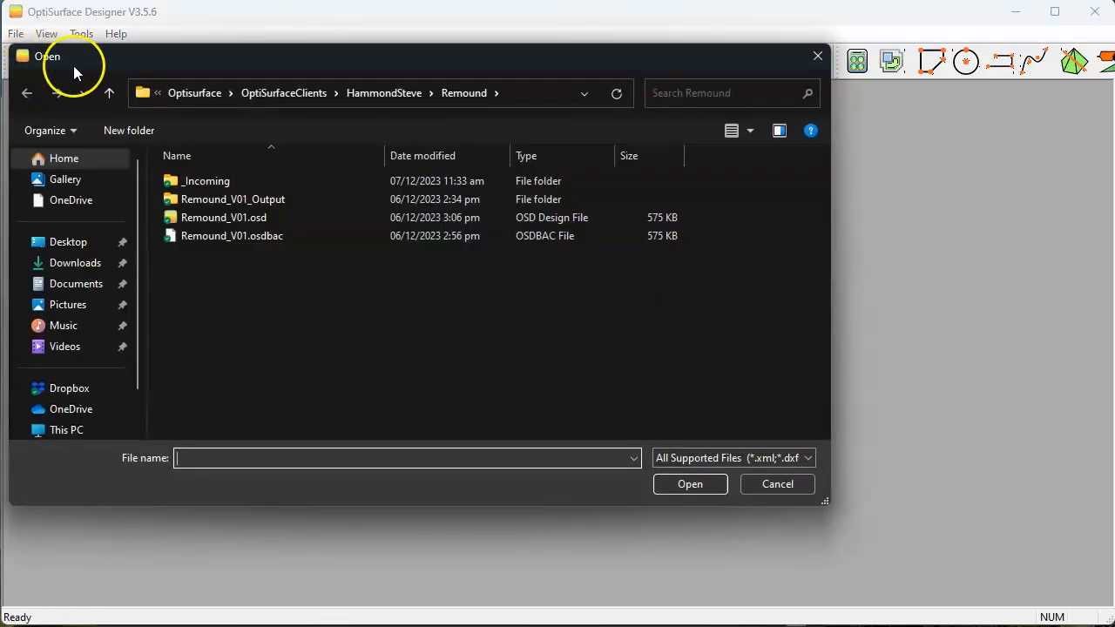
pyautogui.doubleClick(196, 181)
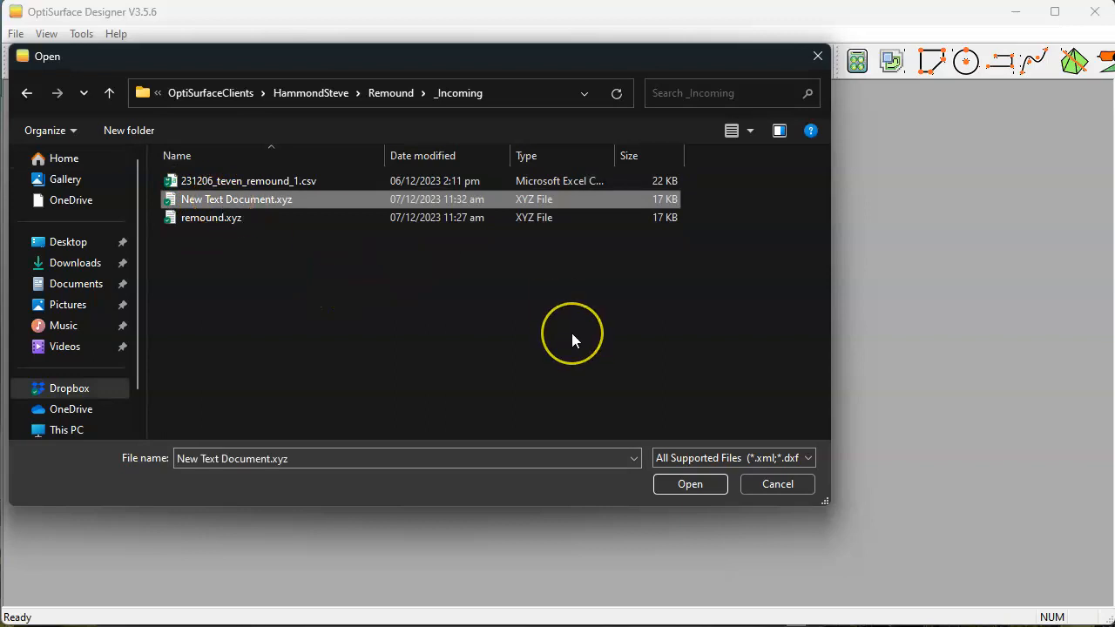
pyautogui.click(693, 485)
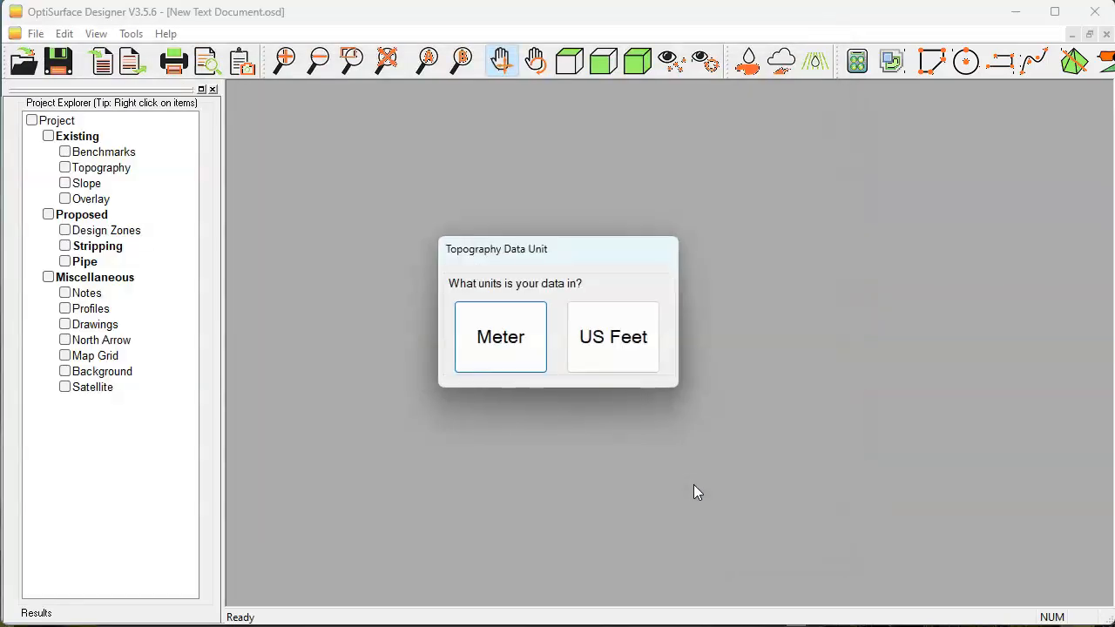
pyautogui.click(487, 339)
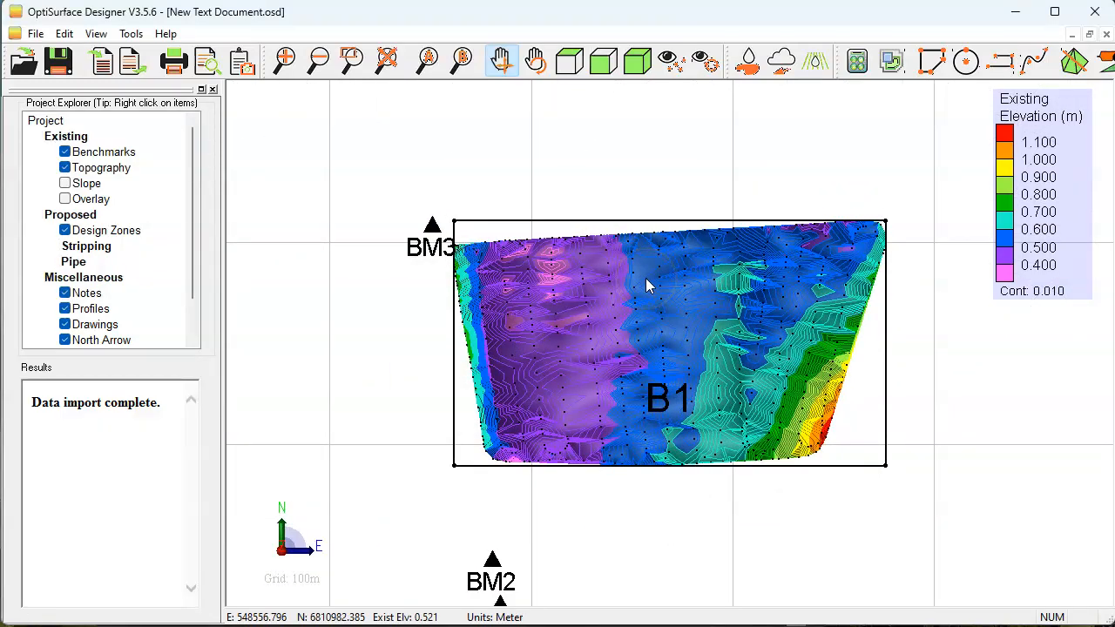
# Examine the imported MB, BM1, BM2 and BM3 benchmarks and the topography inside zone B1.
pyautogui.moveTo(575, 443); pyautogui.dragTo(558, 264)
pyautogui.scroll(2, 502, 444)
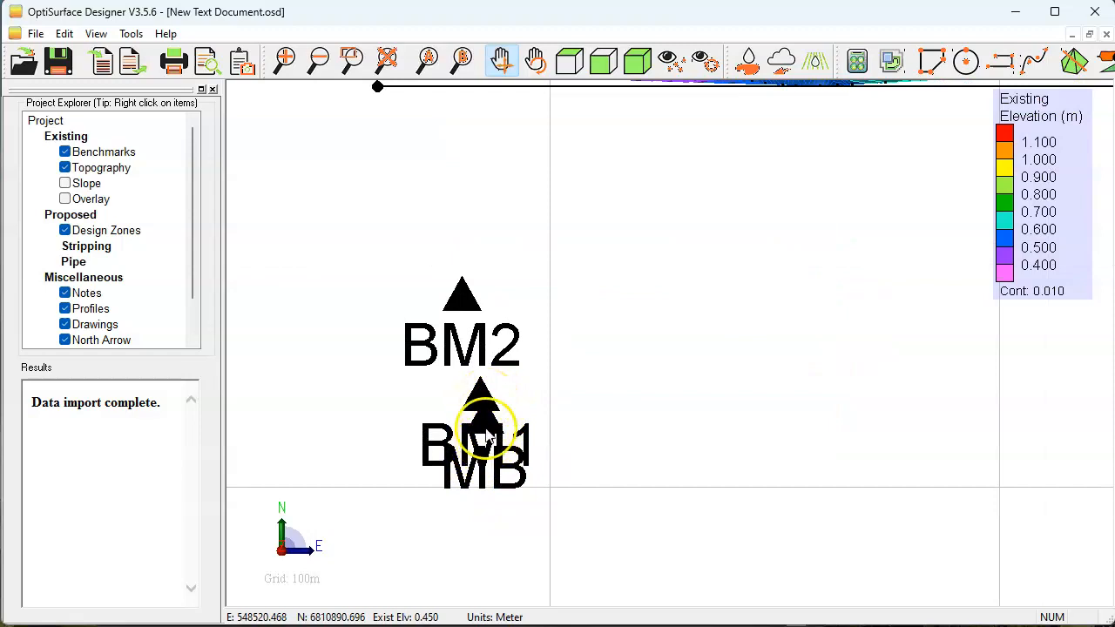
pyautogui.moveTo(465, 296); pyautogui.dragTo(451, 421)
pyautogui.scroll(-4, 450, 422)
pyautogui.moveTo(478, 243); pyautogui.dragTo(471, 376)
pyautogui.scroll(5, 401, 335)
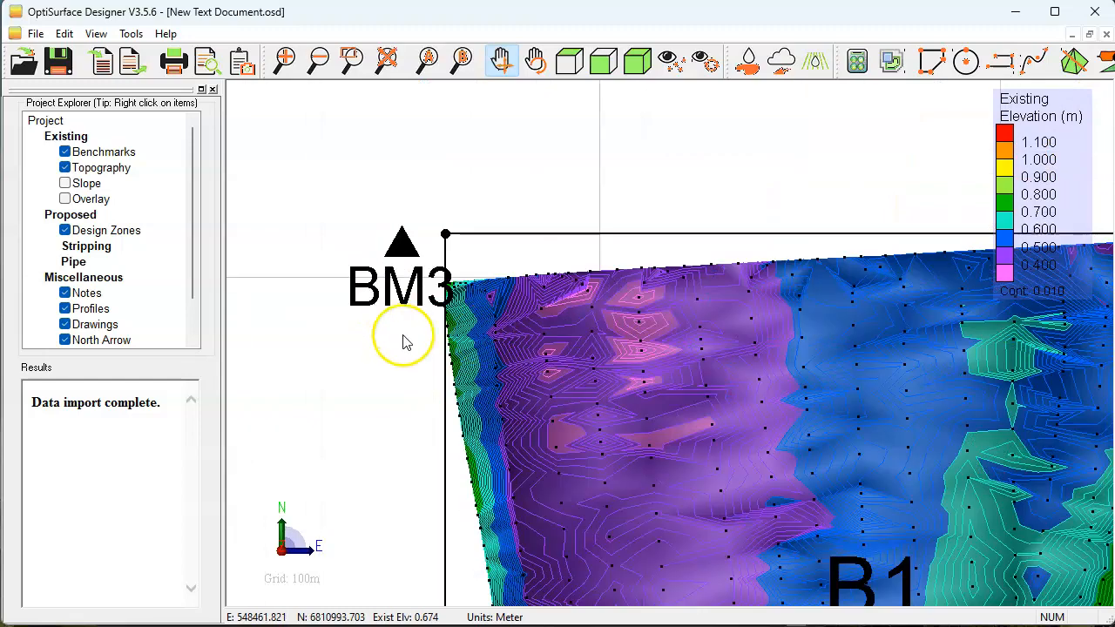
pyautogui.moveTo(751, 340); pyautogui.dragTo(654, 256)
pyautogui.scroll(-3, 630, 269)
pyautogui.scroll(-2, 627, 268)
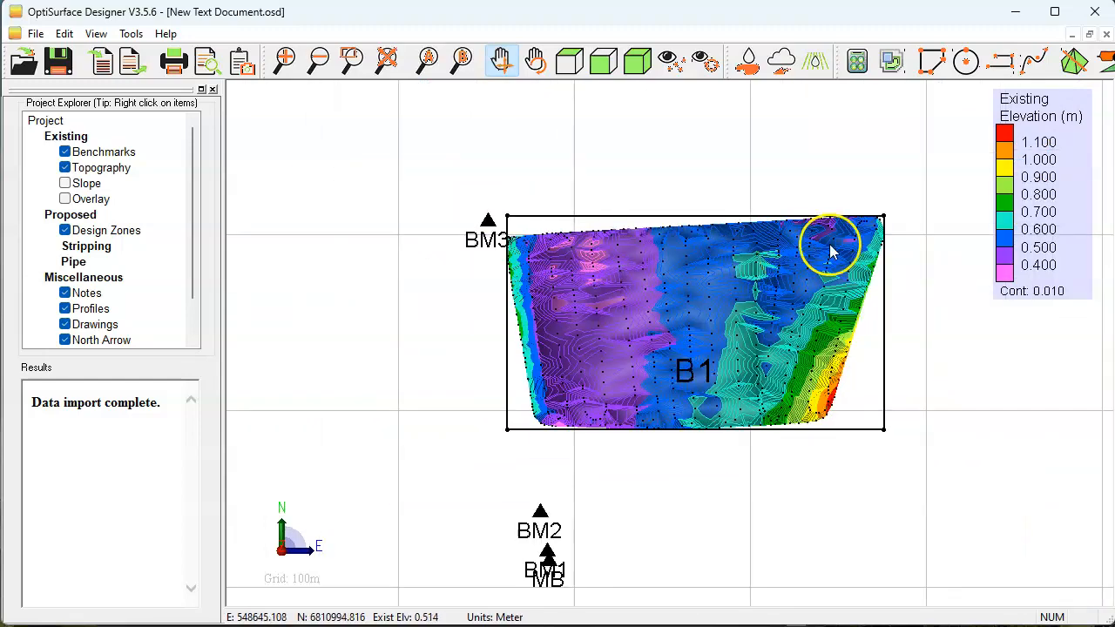
pyautogui.scroll(2, 828, 242)
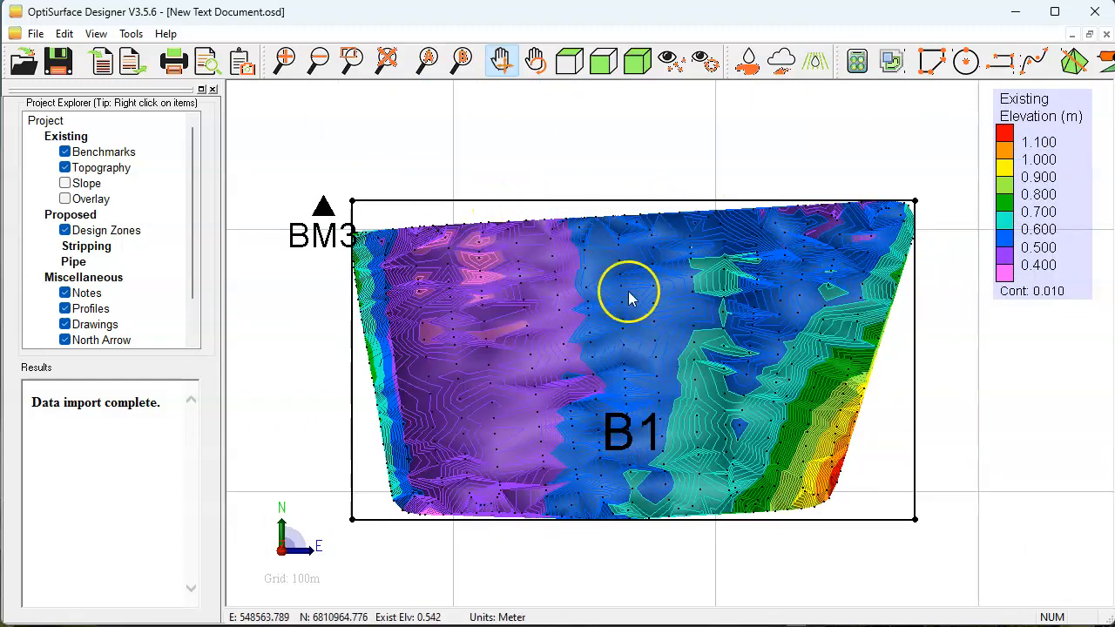
# Start modifying the extents of zone B1 and move its two northern corners onto the edge of the surveyed area.
pyautogui.rightClick(460, 202)
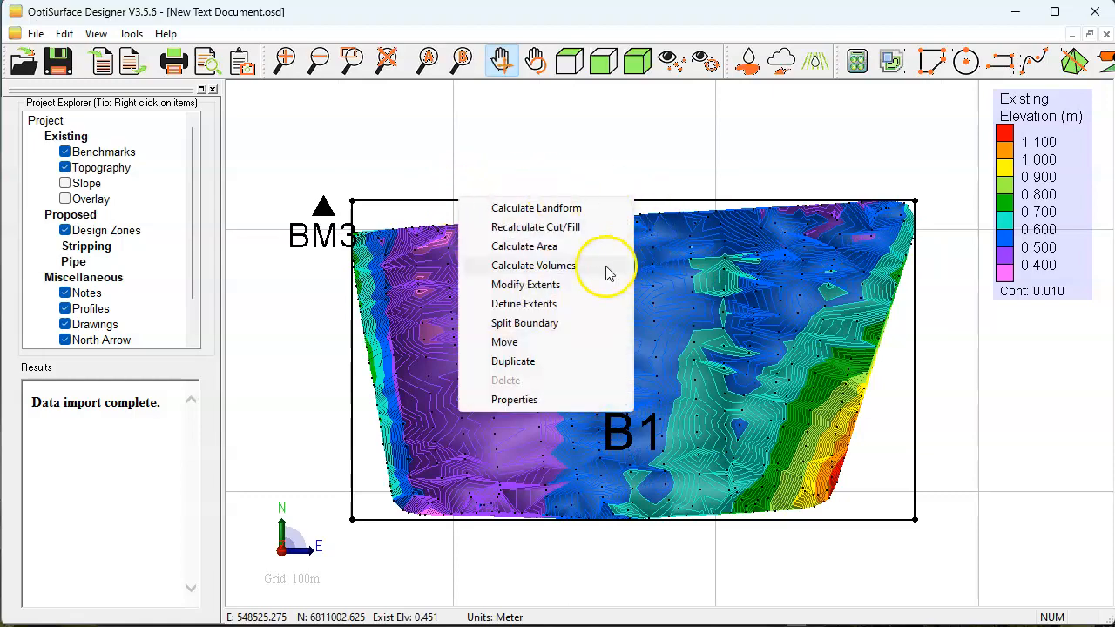
pyautogui.click(501, 285)
pyautogui.scroll(2, 357, 199)
pyautogui.moveTo(348, 204); pyautogui.dragTo(340, 249)
pyautogui.scroll(-3, 340, 251)
pyautogui.scroll(2, 702, 236)
pyautogui.moveTo(714, 229); pyautogui.dragTo(722, 224)
pyautogui.scroll(-2, 722, 225)
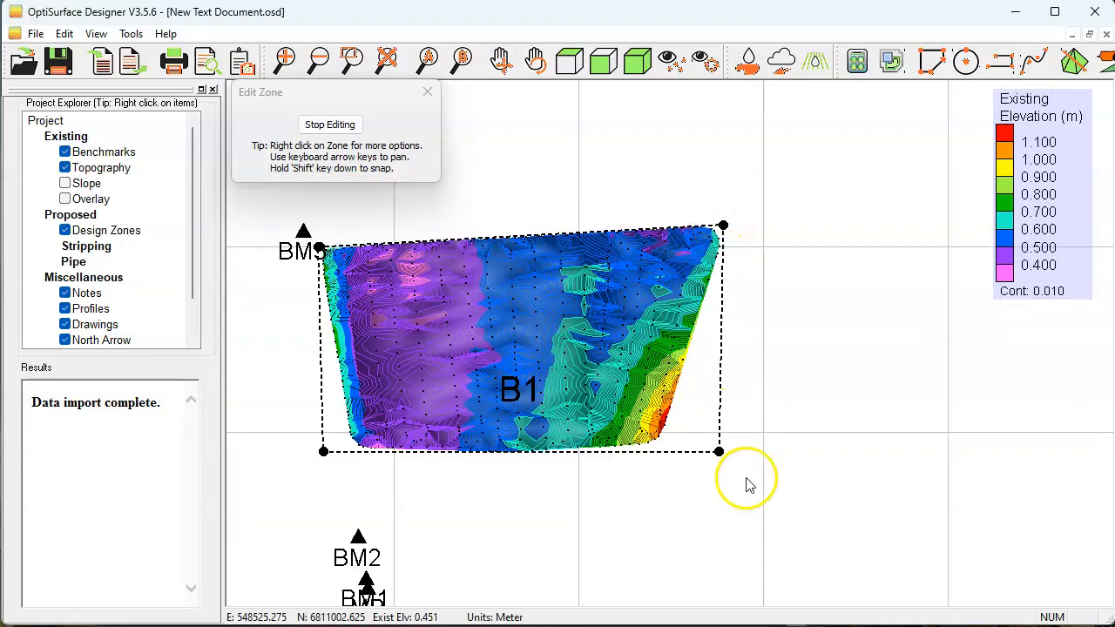
# Move zone B1's two southern corners inward to the edge of the surveyed area and finish editing the zone.
pyautogui.click(719, 453)
pyautogui.moveTo(719, 452); pyautogui.dragTo(662, 448)
pyautogui.click(325, 452)
pyautogui.moveTo(331, 455); pyautogui.dragTo(357, 452)
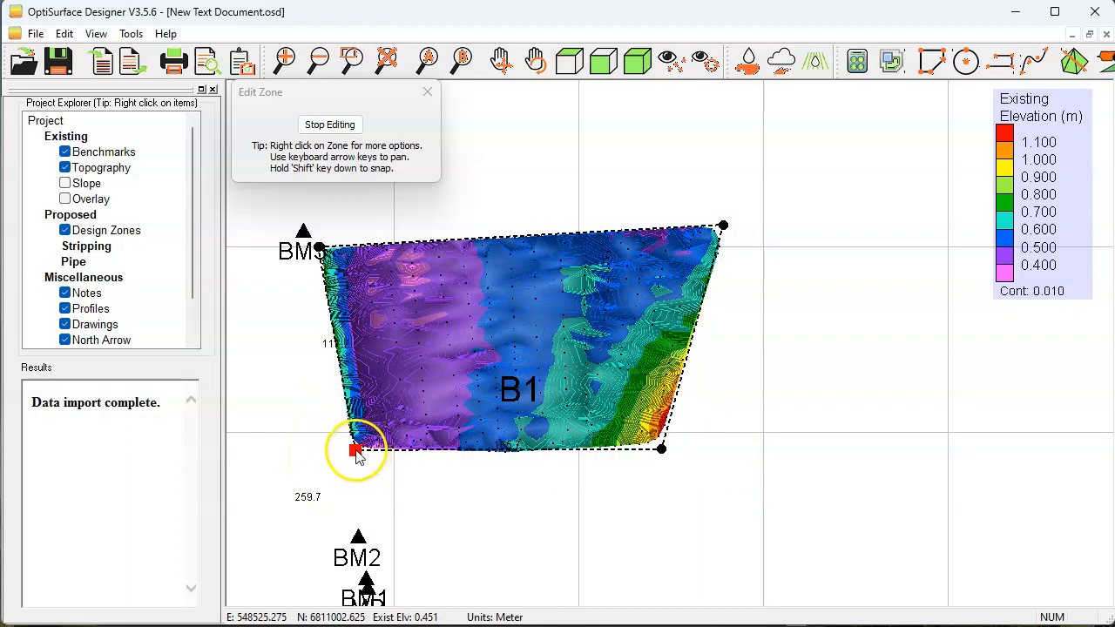
pyautogui.click(335, 128)
# Turn on the Satellite layer for the project and dismiss the master benchmark warning.
pyautogui.scroll(-3, 533, 251)
pyautogui.moveTo(533, 251); pyautogui.dragTo(554, 284)
pyautogui.scroll(2, 536, 306)
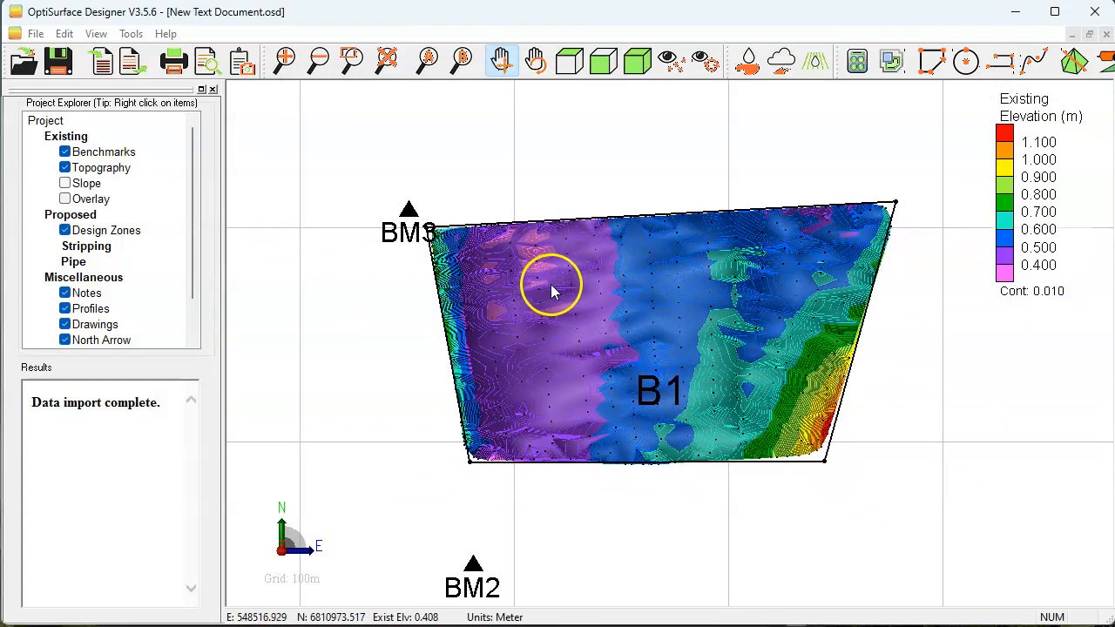
pyautogui.scroll(-2, 170, 247)
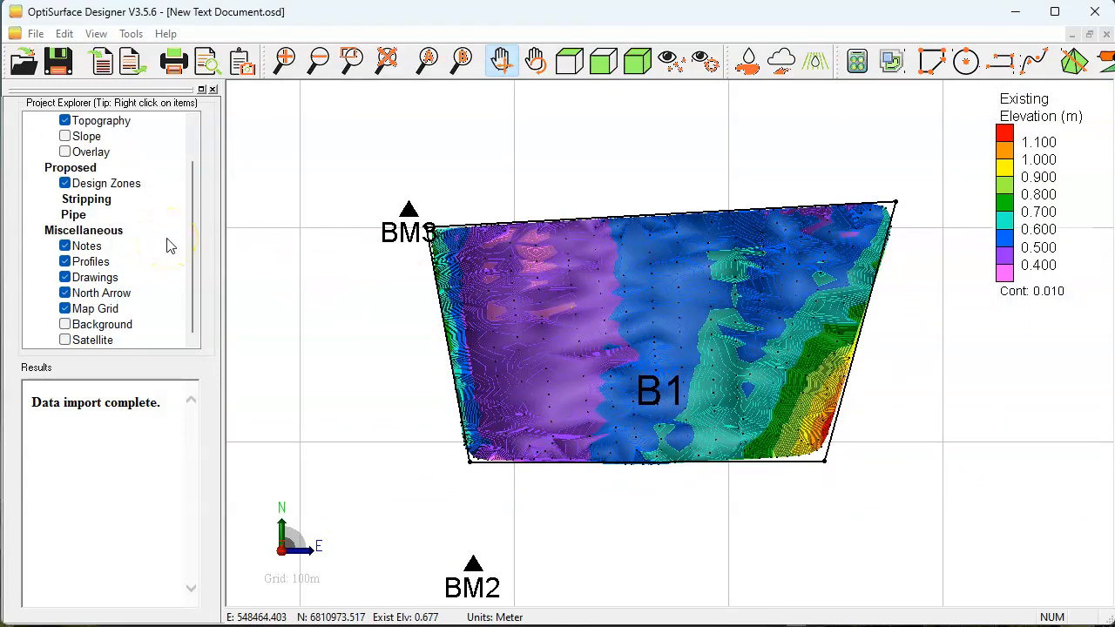
pyautogui.click(64, 340)
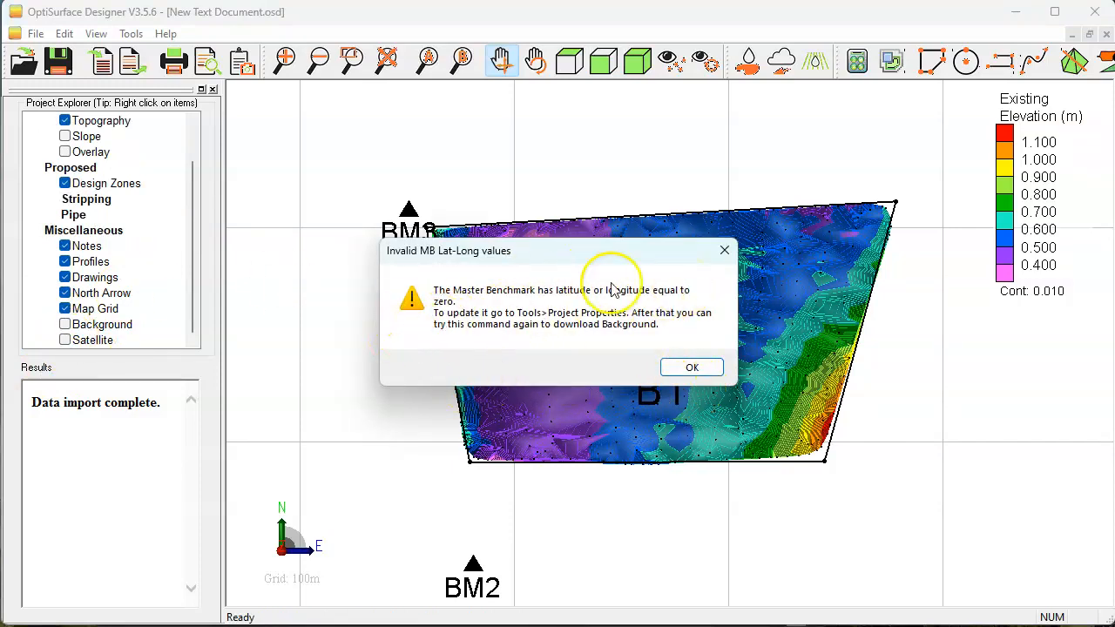
pyautogui.click(691, 368)
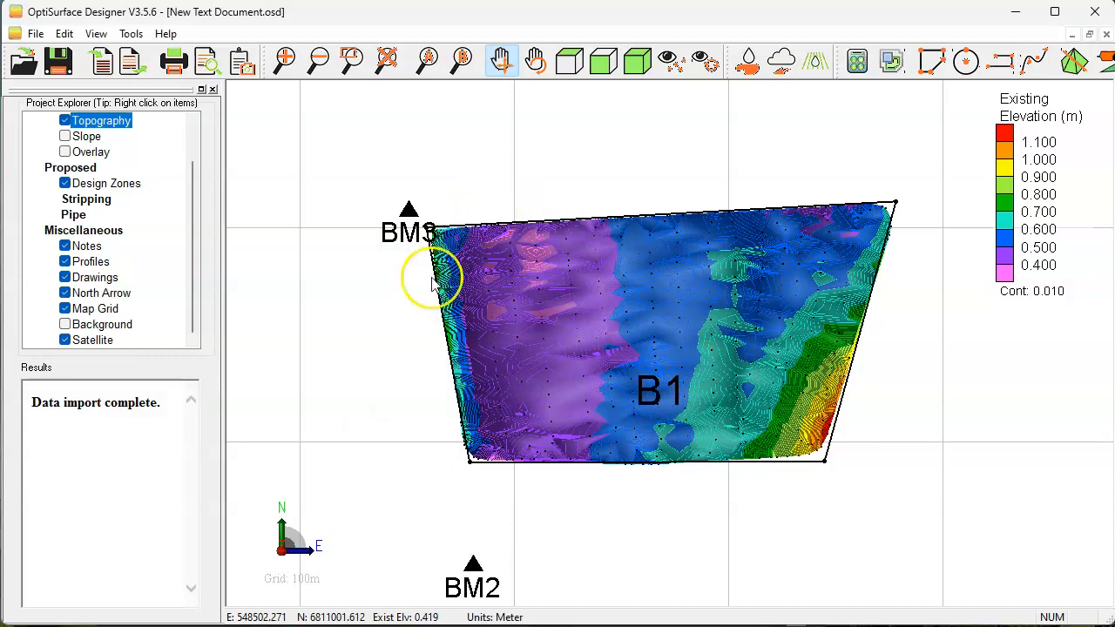
# Open the project properties and examine the master benchmark's latitude, longitude, easting and northing.
pyautogui.click(132, 34)
pyautogui.click(149, 50)
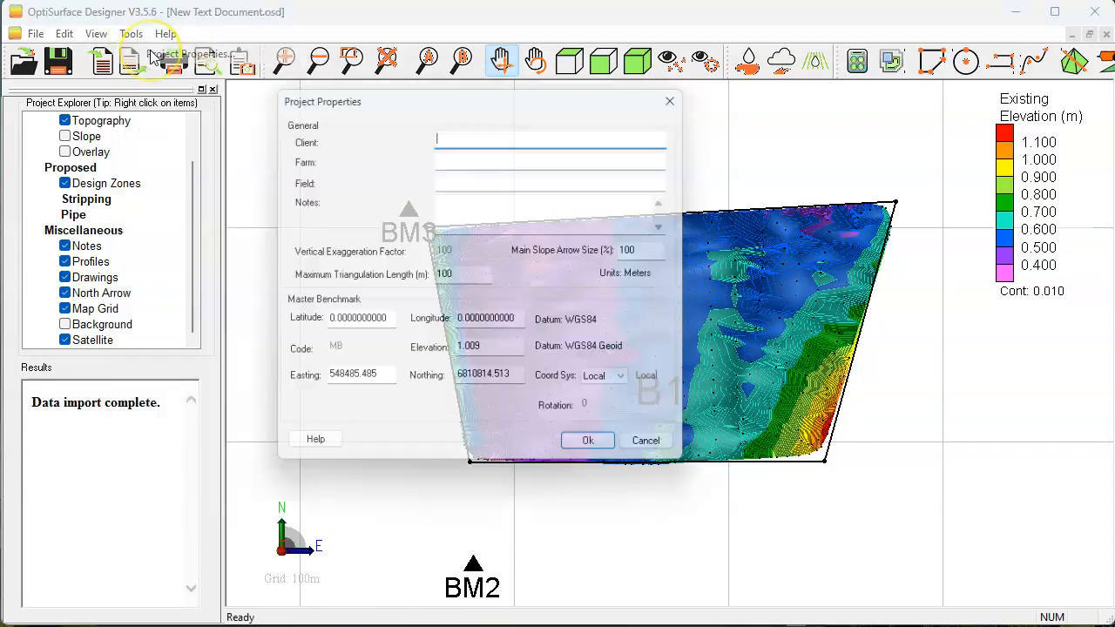
pyautogui.moveTo(390, 324); pyautogui.dragTo(288, 322)
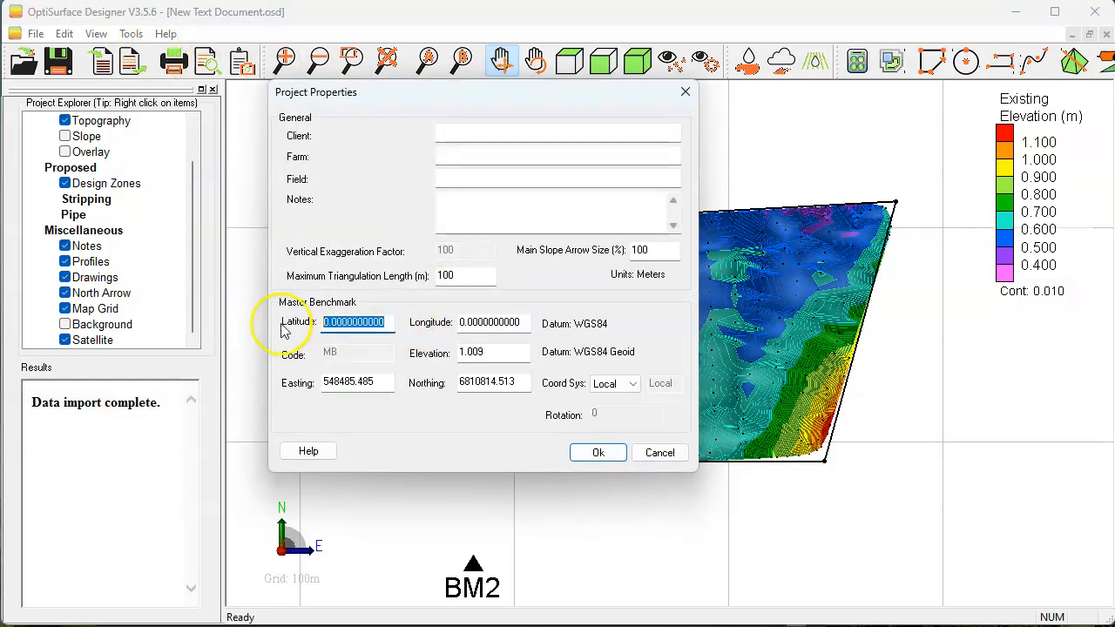
pyautogui.moveTo(528, 322); pyautogui.dragTo(297, 325)
pyautogui.moveTo(388, 383); pyautogui.dragTo(294, 381)
pyautogui.moveTo(526, 384); pyautogui.dragTo(232, 384)
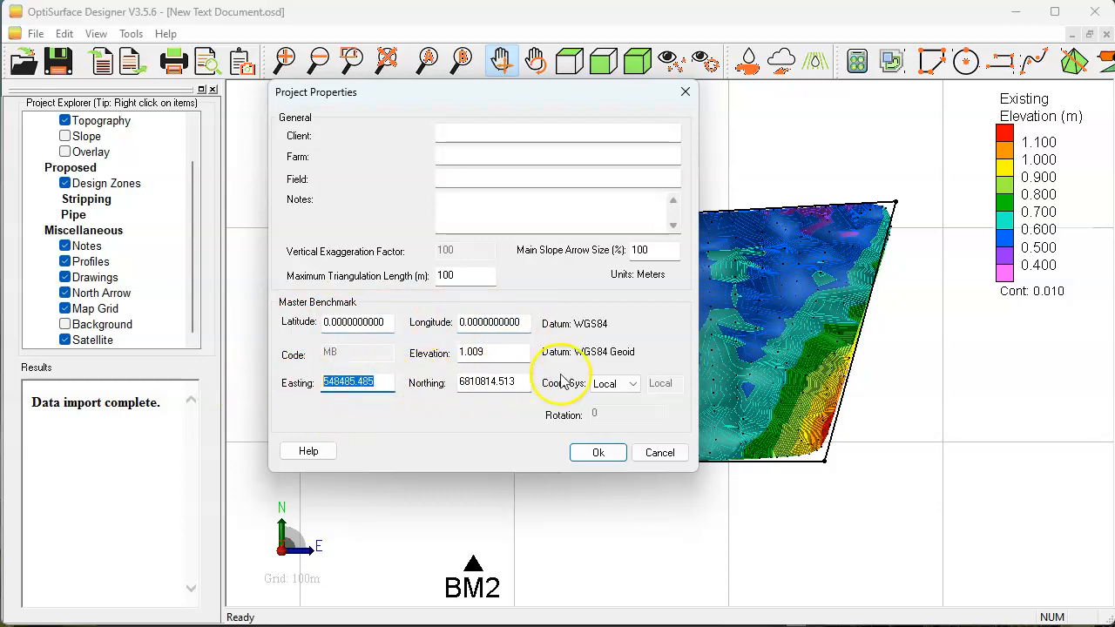
pyautogui.click(389, 387)
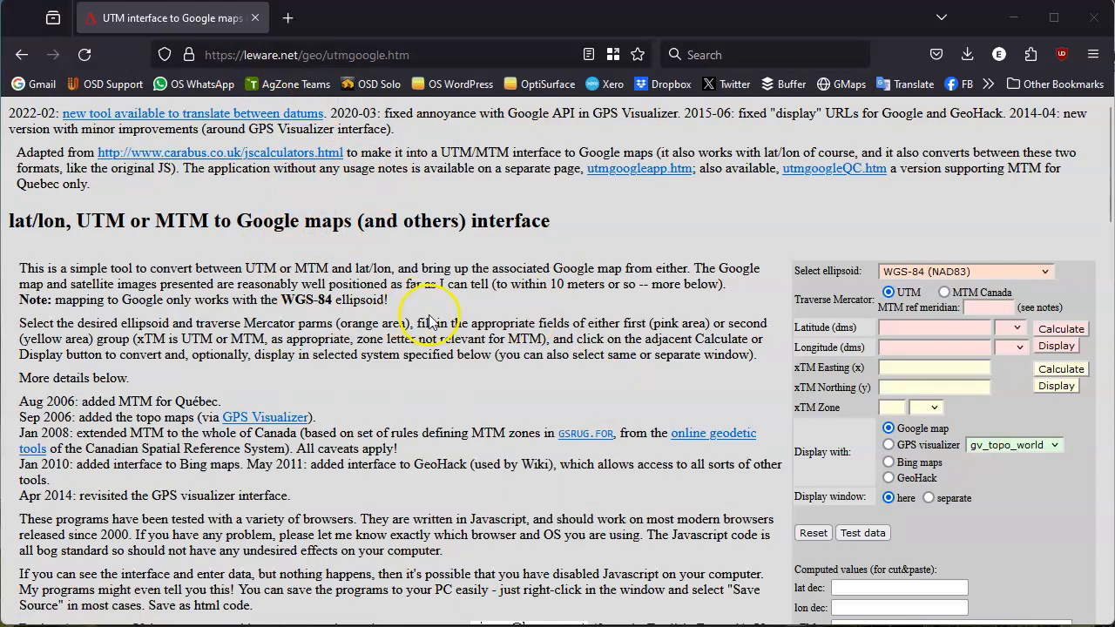
# Examine the UTM converter's easting, northing and zone inputs and its computed decimal latitude and longitude fields.
pyautogui.click(909, 367)
pyautogui.click(896, 384)
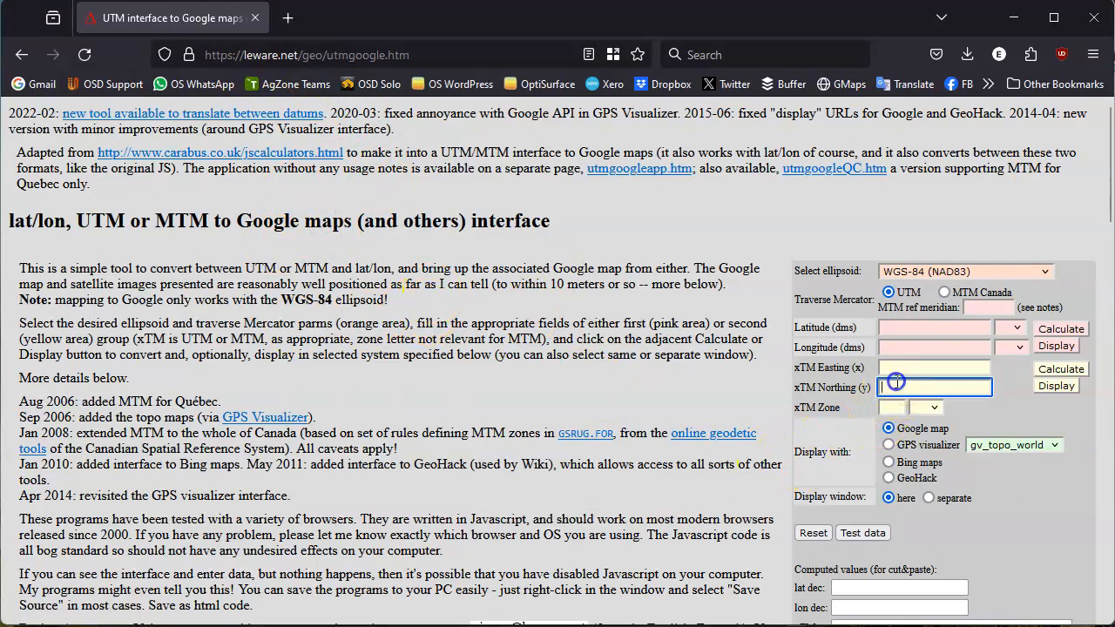
pyautogui.click(893, 404)
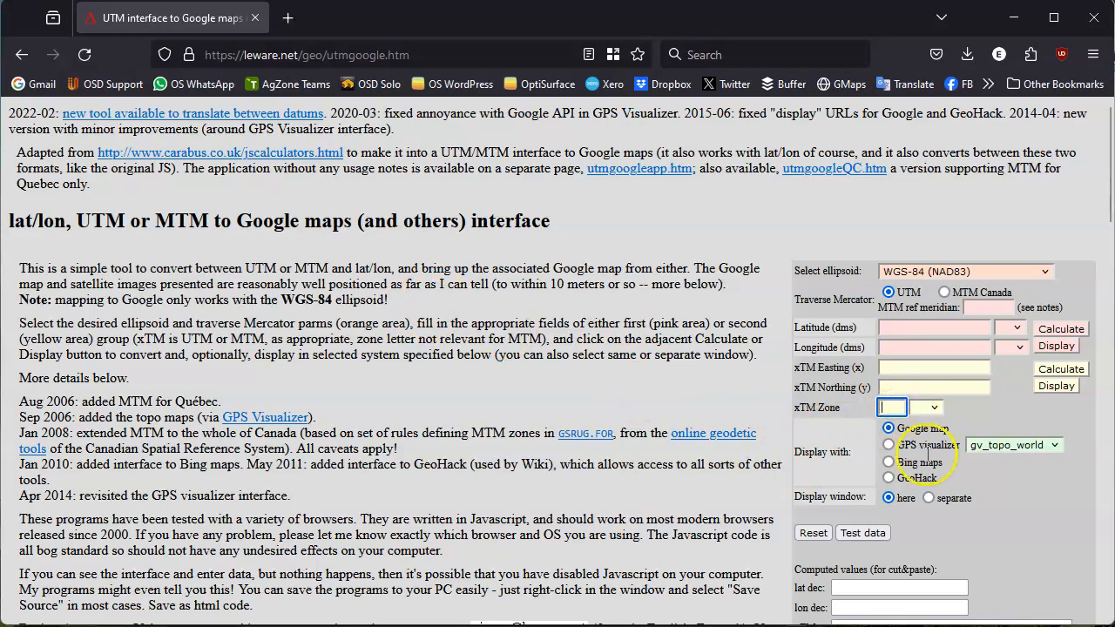
pyautogui.click(854, 589)
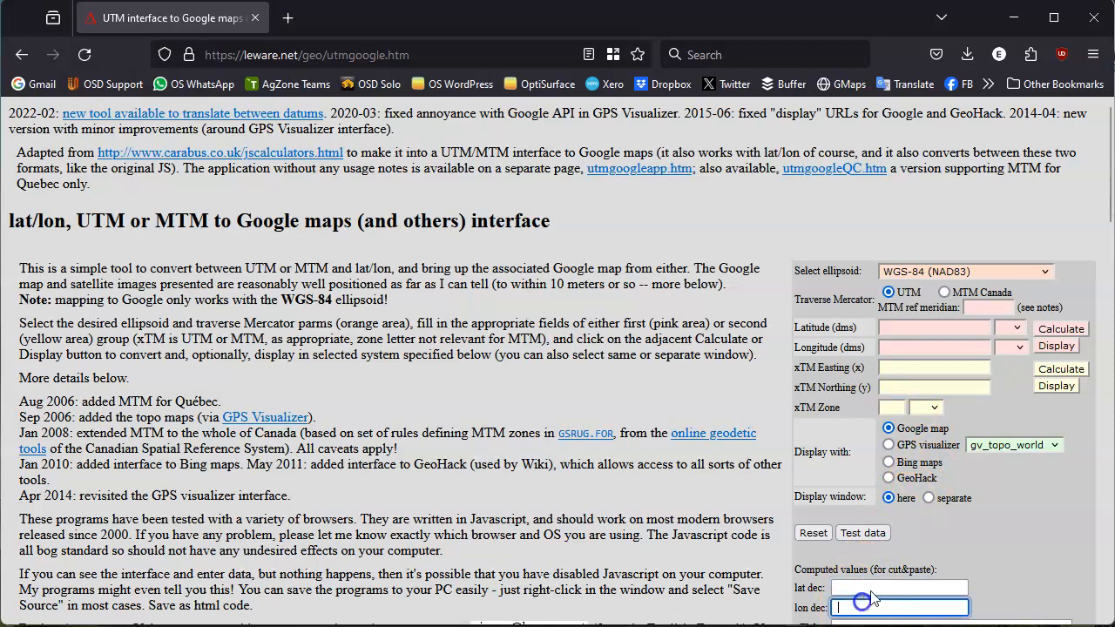
pyautogui.click(871, 596)
pyautogui.click(866, 614)
pyautogui.click(1005, 554)
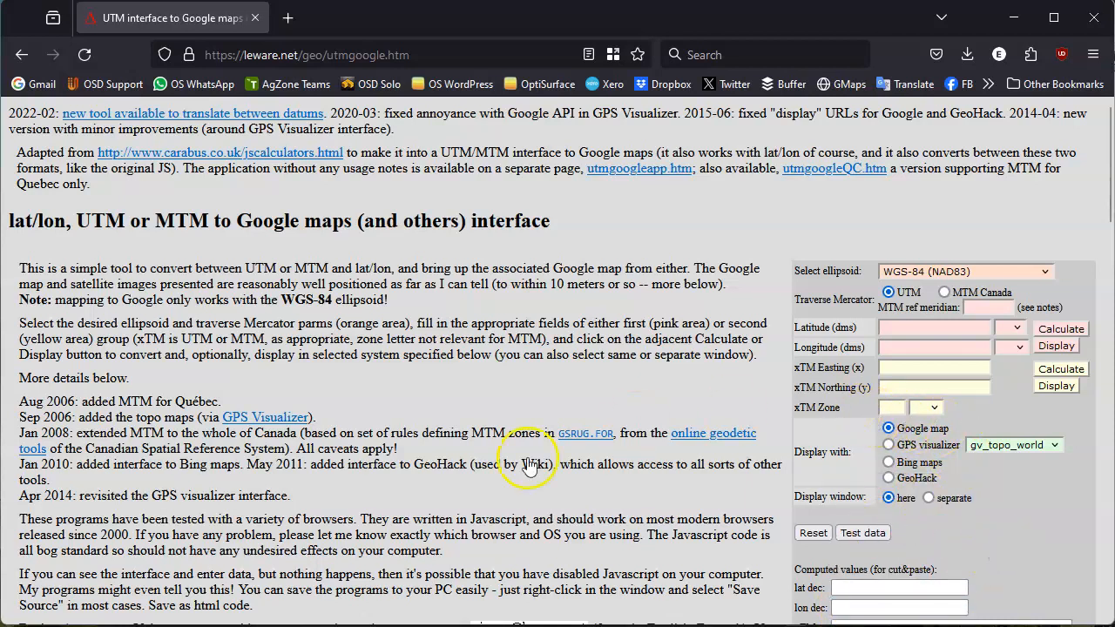
# Copy the master benchmark's easting 548485.485 from the OptiSurface project properties into the web converter's xTM Easting field.
pyautogui.click(261, 615)
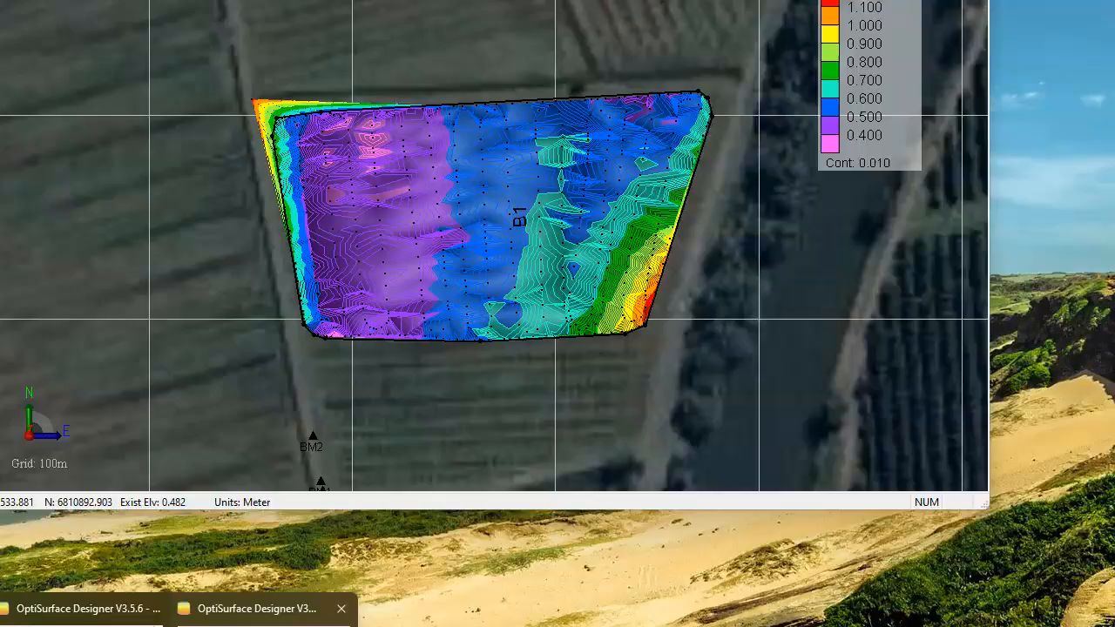
pyautogui.doubleClick(389, 383)
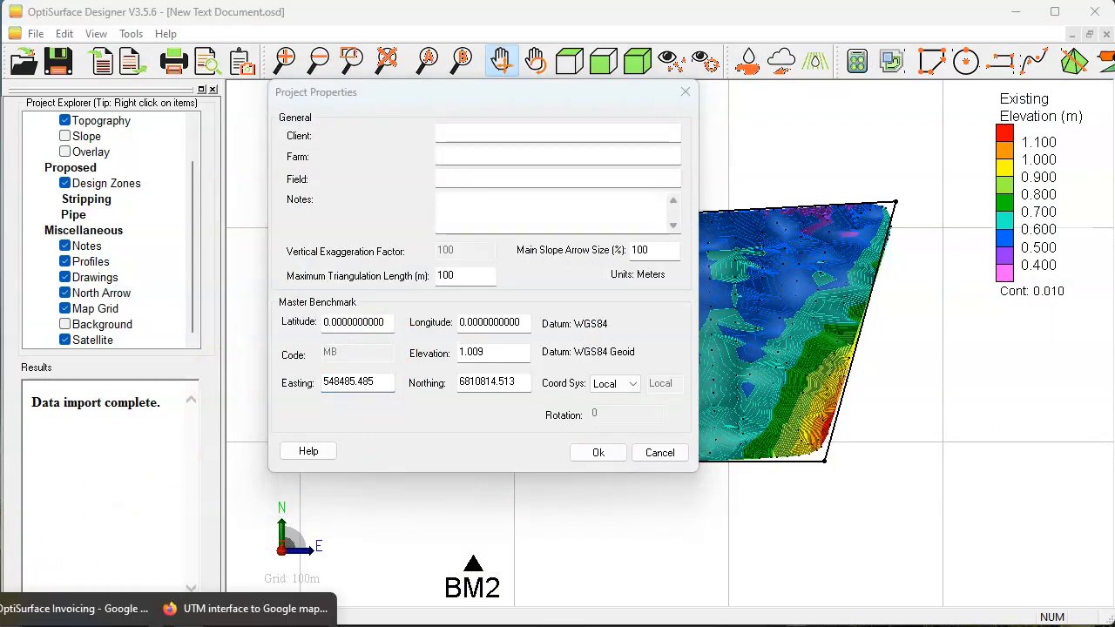
pyautogui.click(249, 615)
pyautogui.click(915, 367)
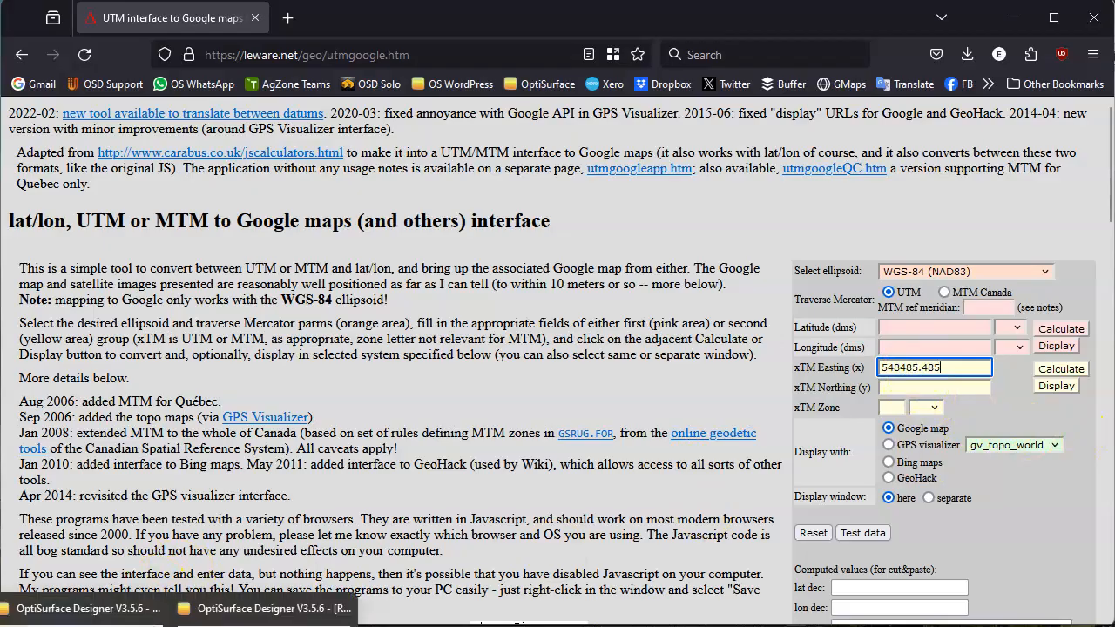
# Copy the master benchmark's northing 6810814.513 from OptiSurface into the web converter's xTM Northing field.
pyautogui.click(96, 610)
pyautogui.doubleClick(506, 380)
pyautogui.hotkey('ctrl', 'c')
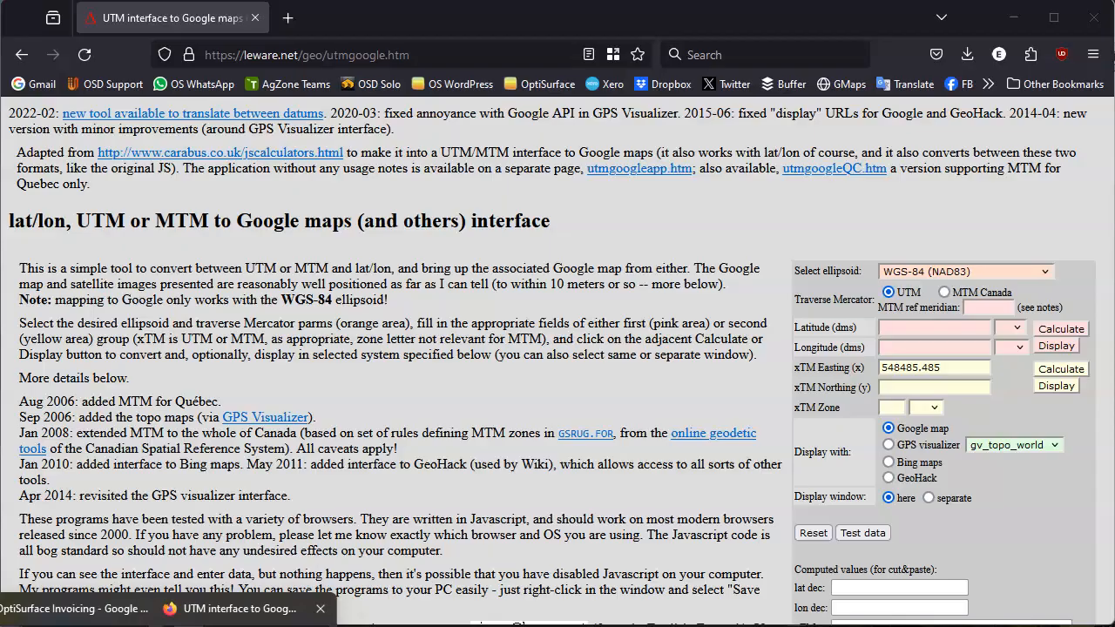
pyautogui.click(240, 617)
pyautogui.click(915, 387)
pyautogui.hotkey('ctrl', 'v')
# Set the xTM zone to 56 J and calculate the latitude and longitude from the easting and northing.
pyautogui.click(895, 406)
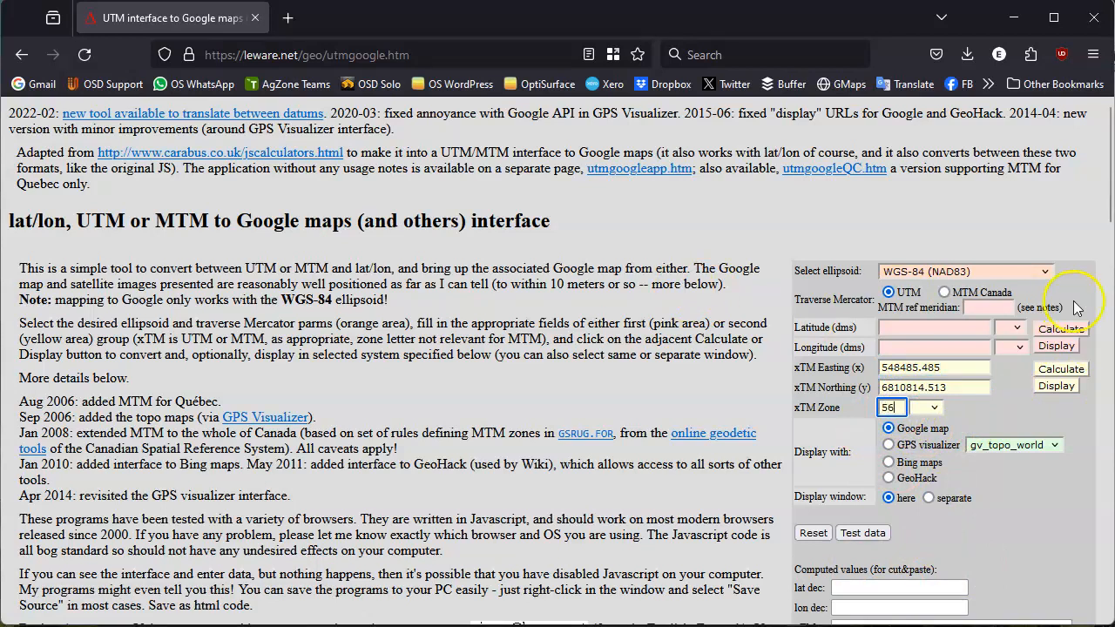
pyautogui.click(928, 413)
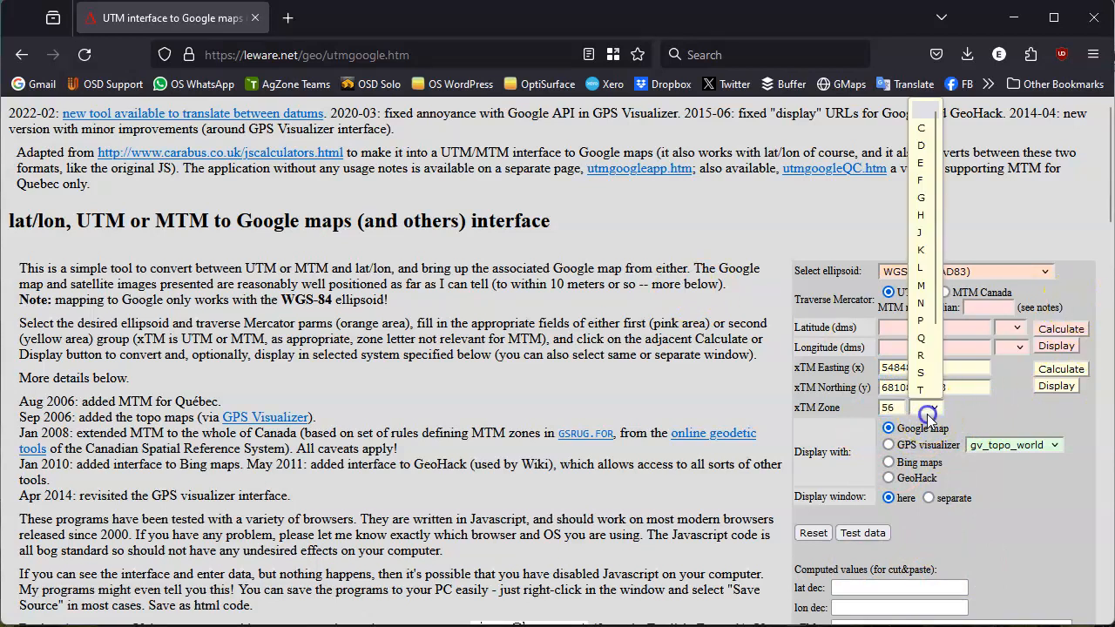
pyautogui.click(923, 232)
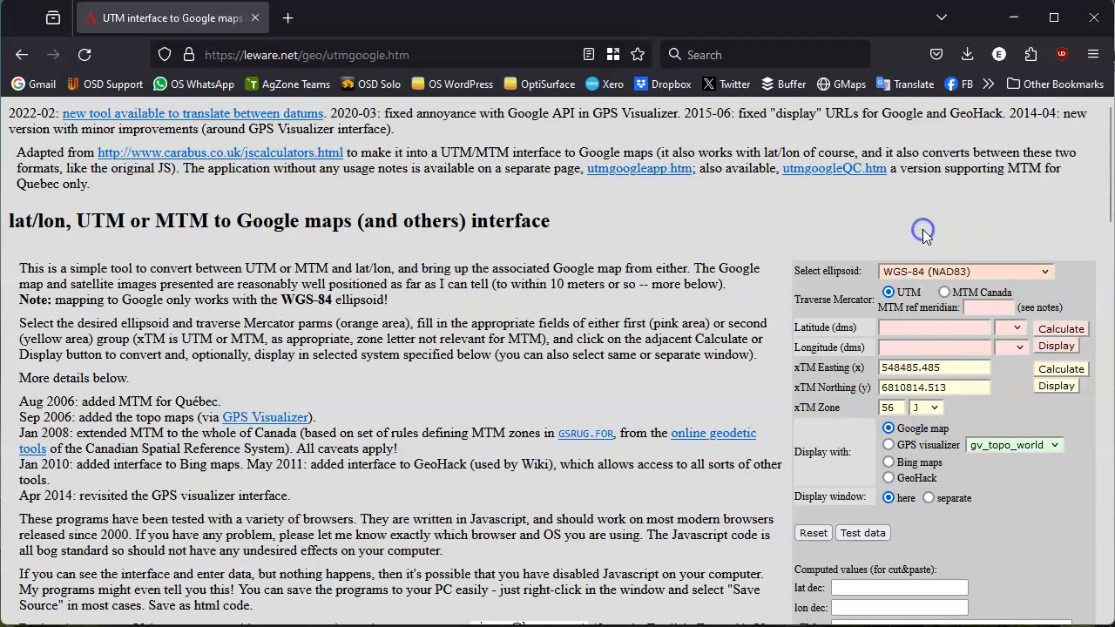
pyautogui.click(1061, 369)
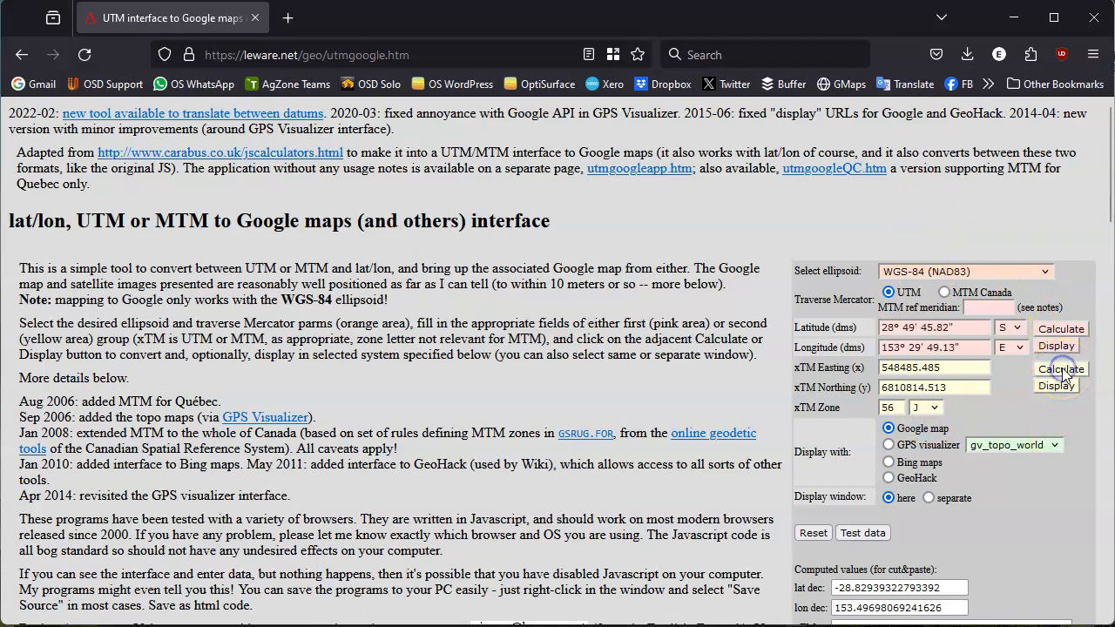
# Copy the computed decimal latitude -28.82939322793392 into the master benchmark's Latitude in the OptiSurface project properties.
pyautogui.click(941, 588)
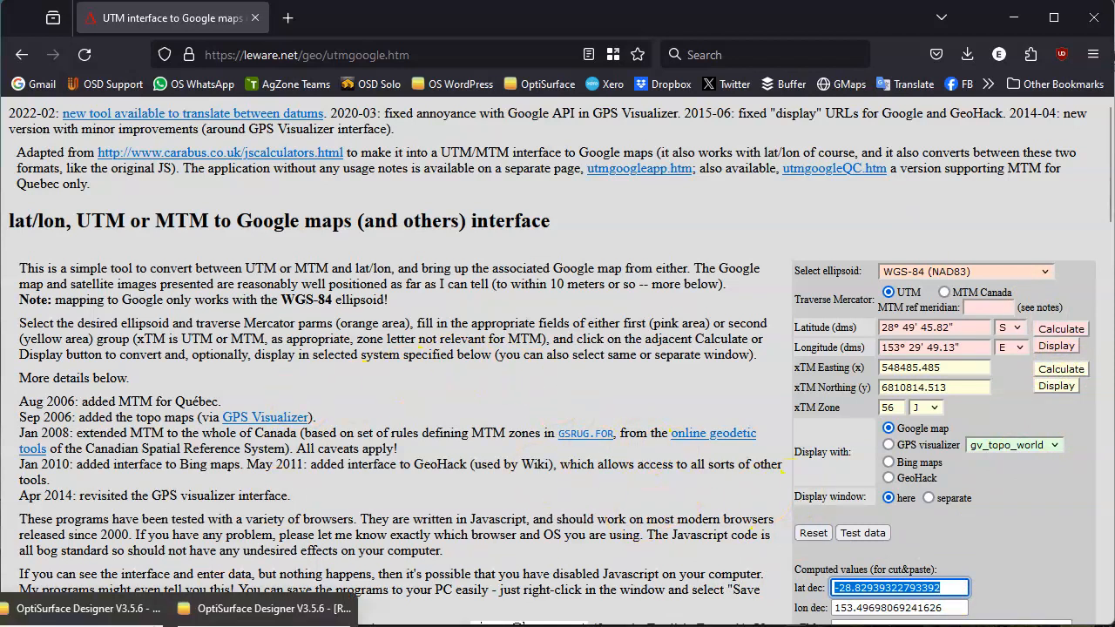
pyautogui.click(139, 609)
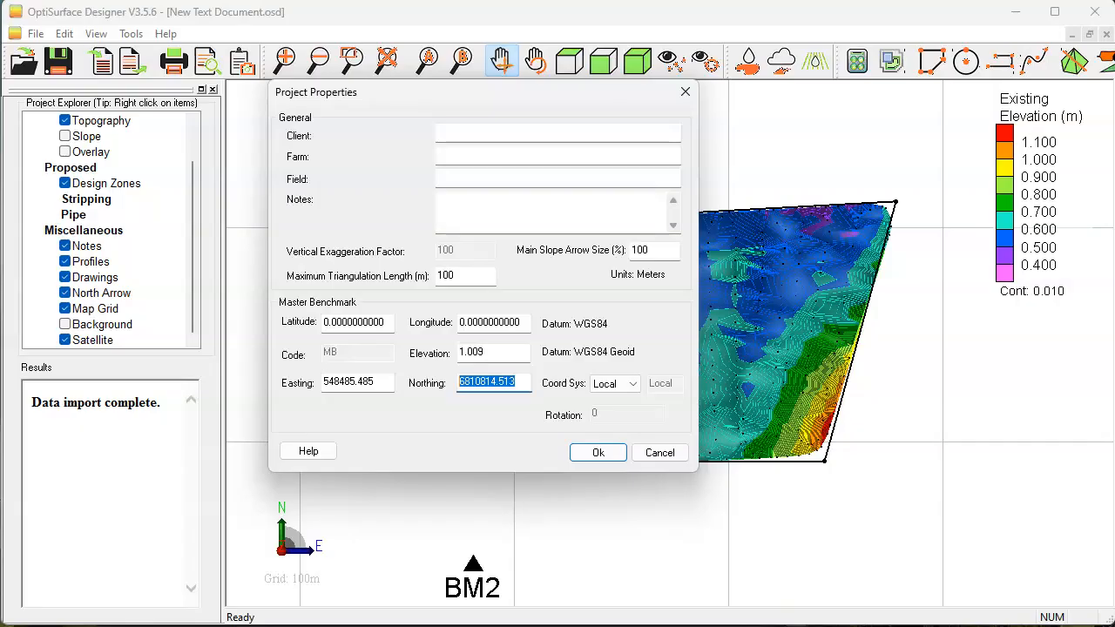
pyautogui.doubleClick(383, 324)
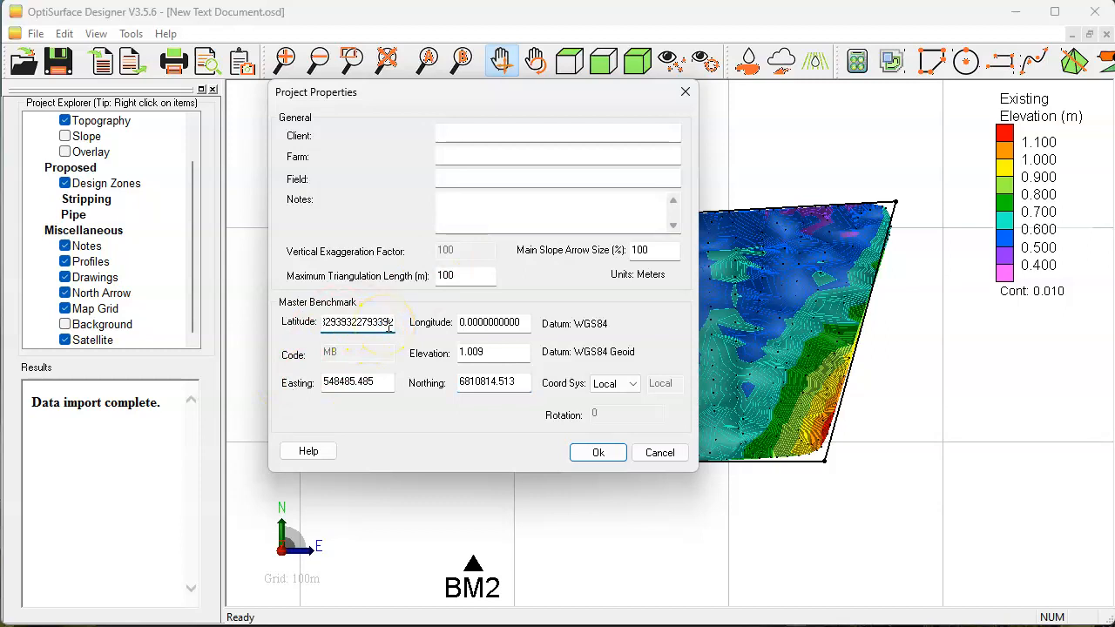
# Copy the computed decimal longitude 153.49698069241626 from the web converter into the master benchmark's Longitude in OptiSurface.
pyautogui.click(157, 624)
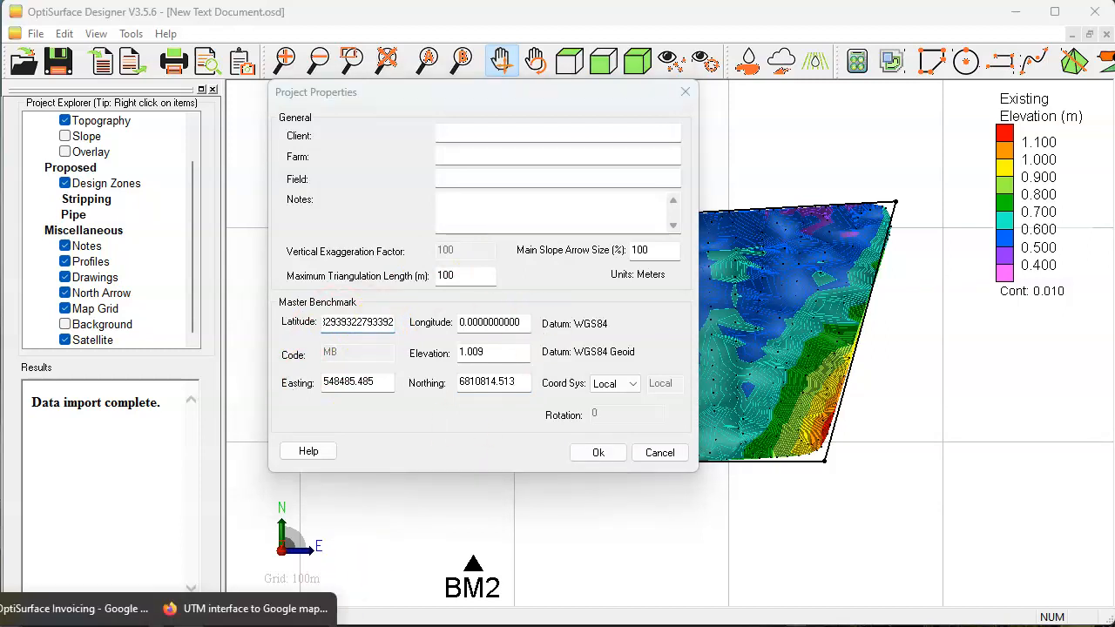
pyautogui.click(240, 609)
pyautogui.moveTo(968, 608); pyautogui.dragTo(616, 597)
pyautogui.click(182, 624)
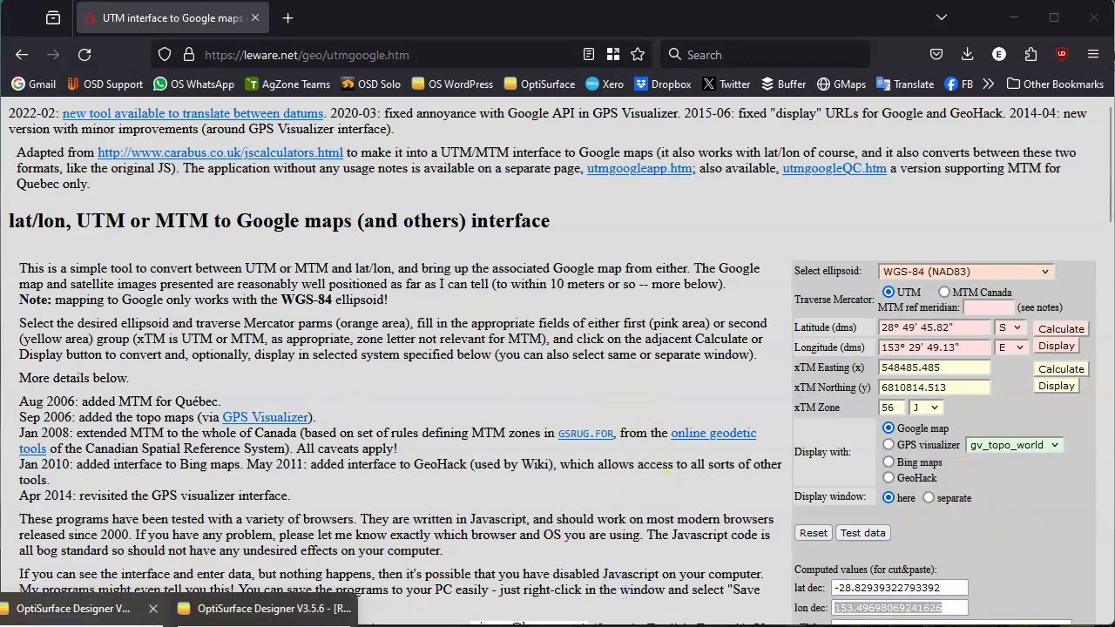
pyautogui.click(261, 610)
pyautogui.doubleClick(489, 321)
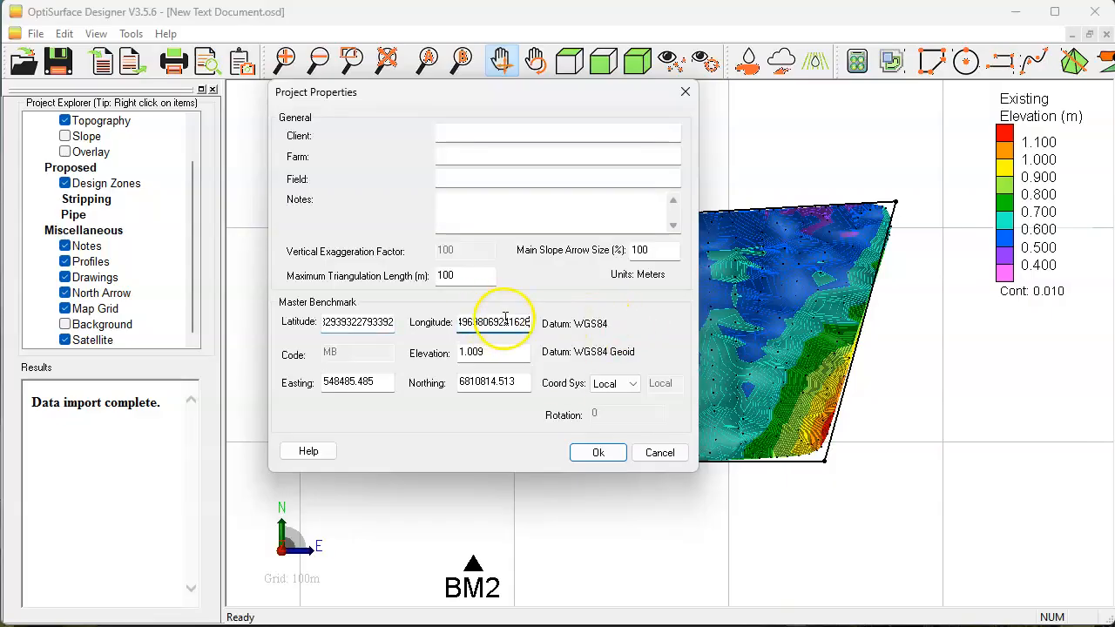
# Set the master benchmark's coordinate system to UTM and accept the project properties.
pyautogui.click(630, 384)
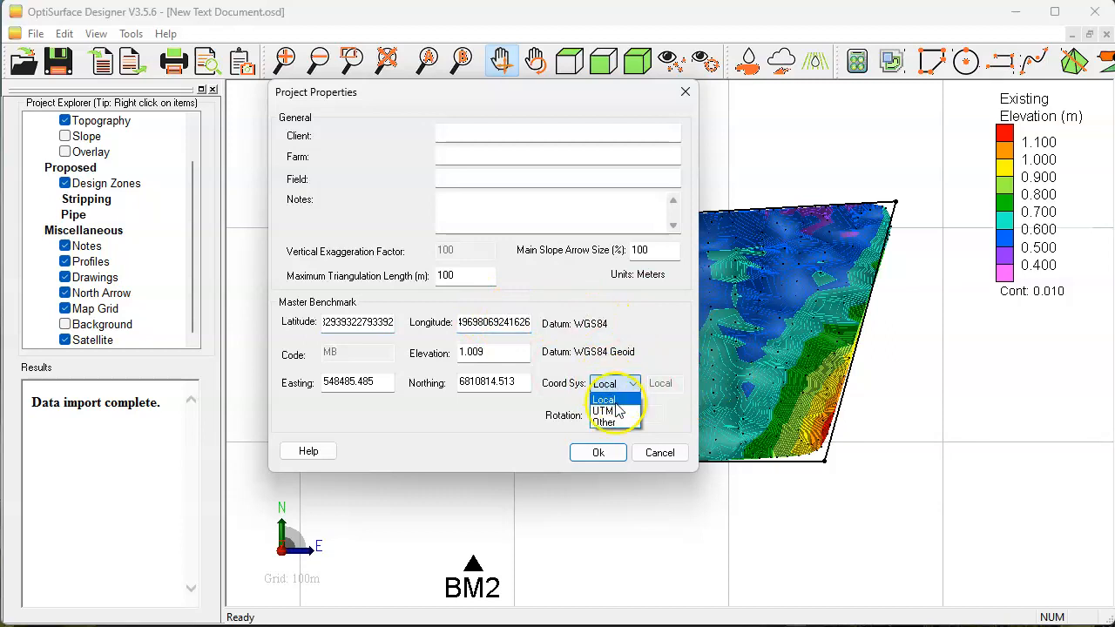
pyautogui.click(615, 411)
pyautogui.click(599, 332)
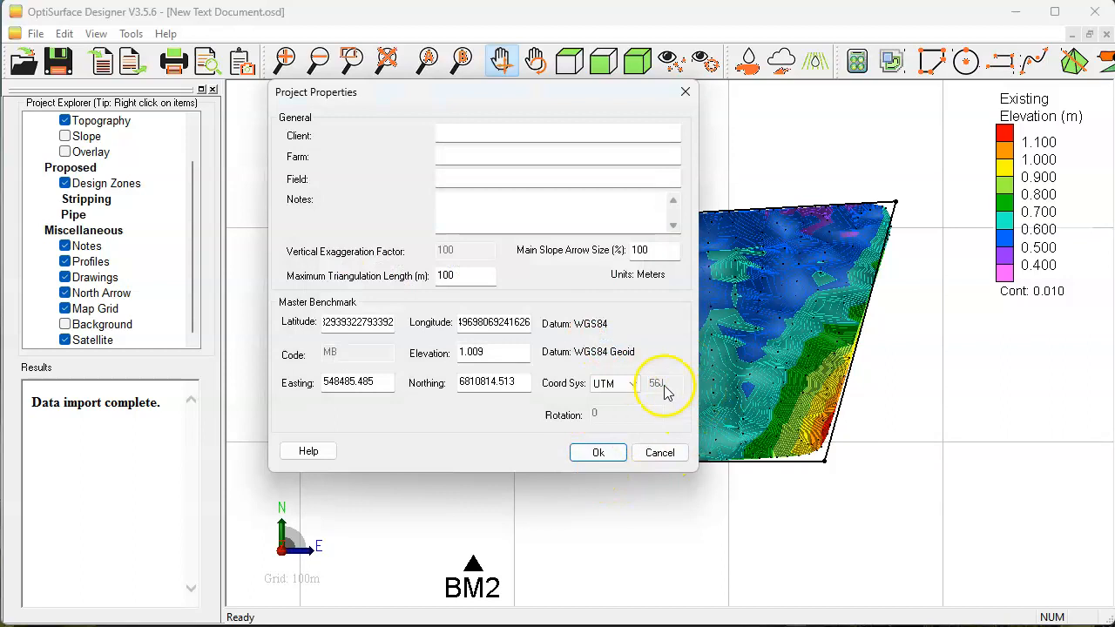
pyautogui.click(599, 453)
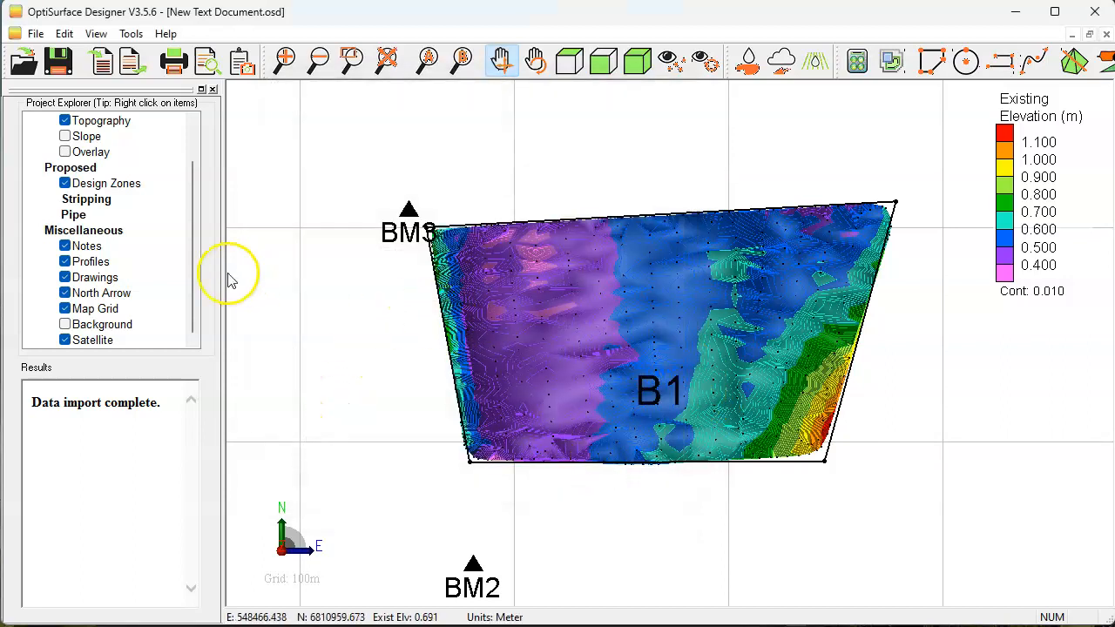
# Import the Google satellite image for the current map area and start its download.
pyautogui.rightClick(98, 344)
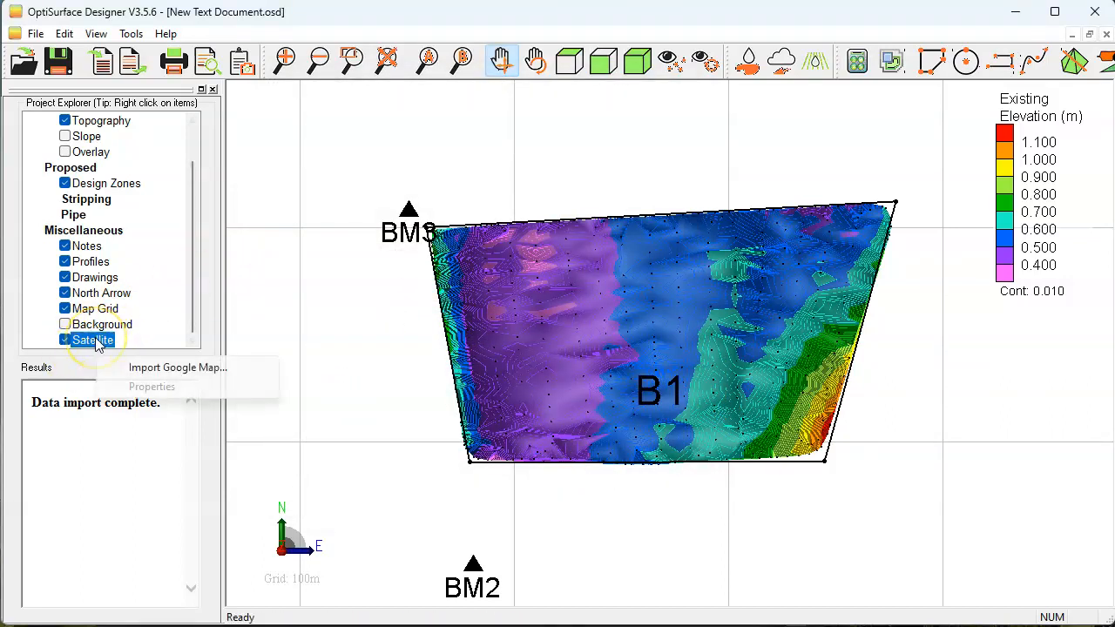
pyautogui.click(162, 369)
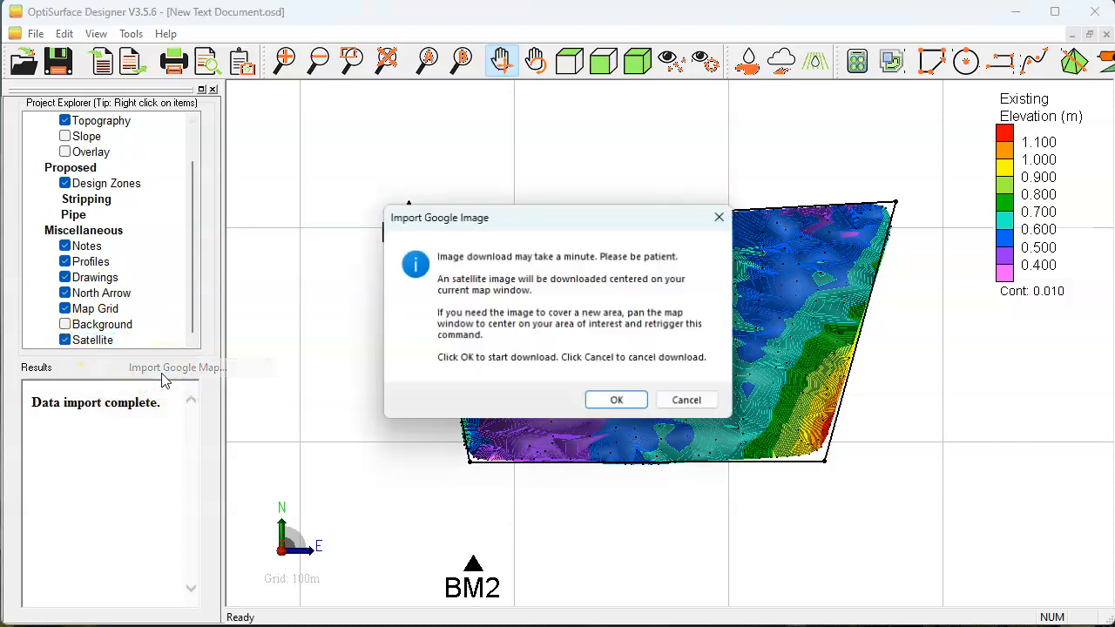
pyautogui.click(615, 401)
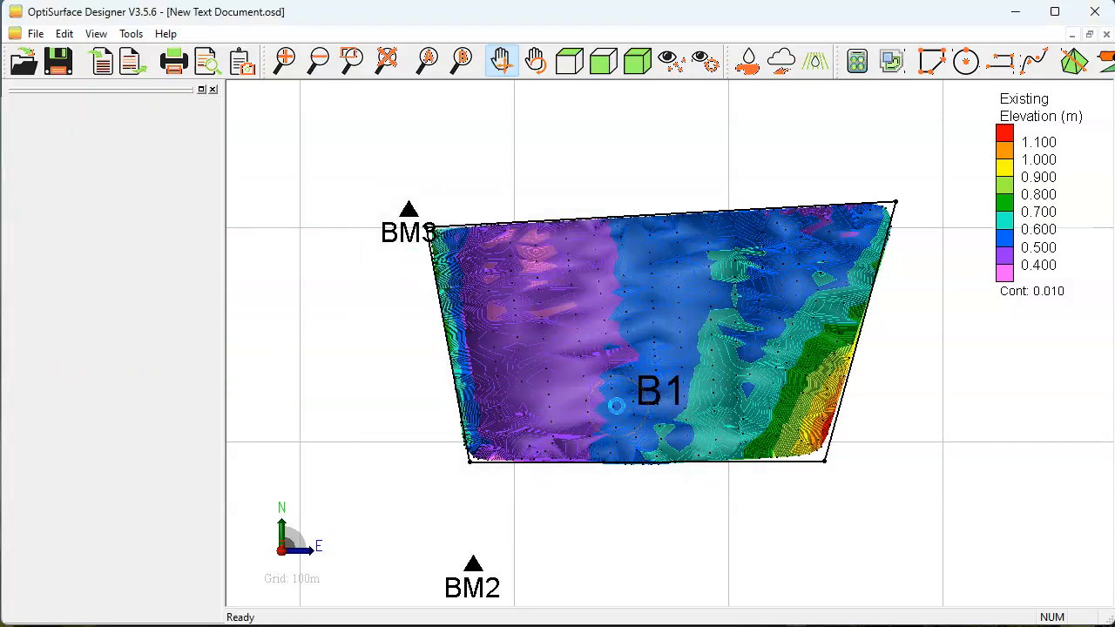
pyautogui.scroll(-8, 620, 343)
pyautogui.scroll(3, 620, 343)
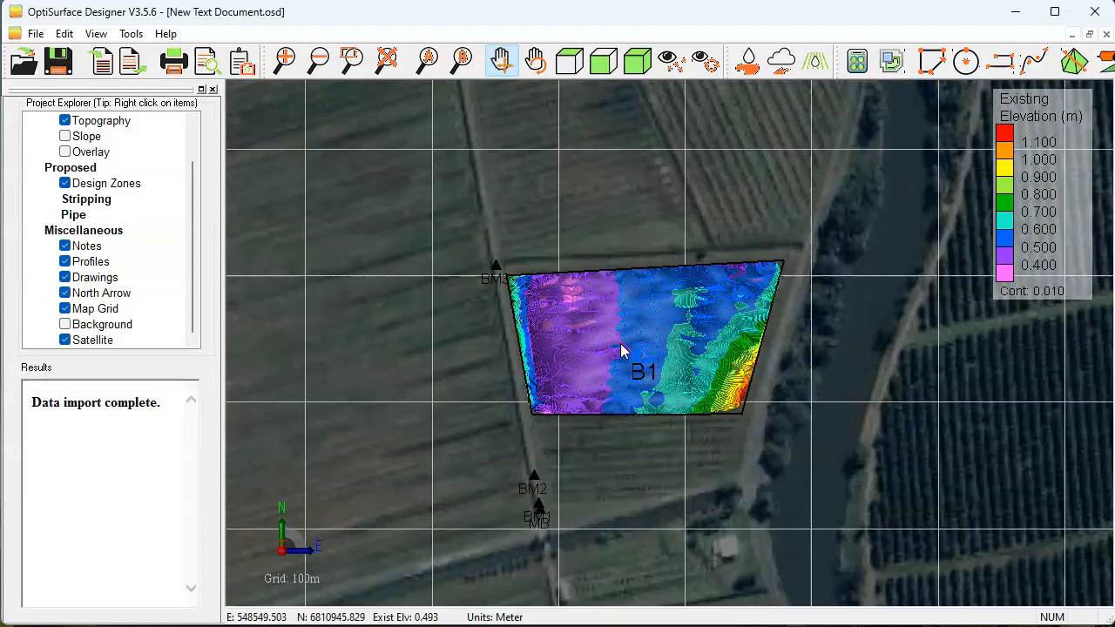
# Hide the Topography layer to compare zone B1 with the satellite image, and show the layer again.
pyautogui.scroll(2, 620, 343)
pyautogui.scroll(3, 119, 177)
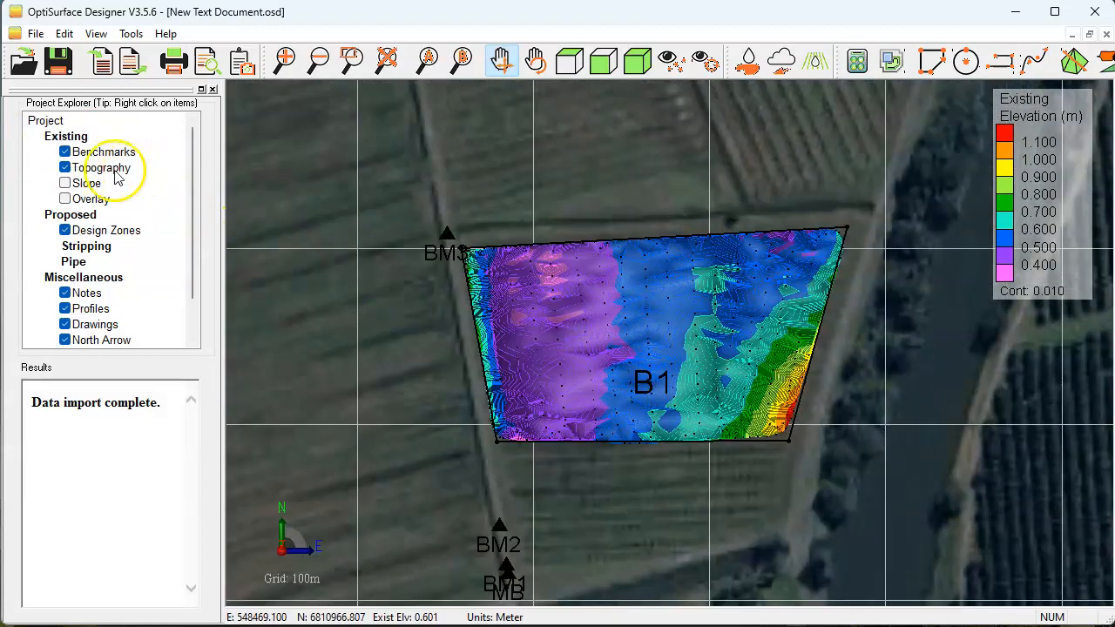
pyautogui.click(64, 167)
pyautogui.scroll(-1, 546, 272)
pyautogui.scroll(1, 546, 272)
pyautogui.scroll(-4, 547, 272)
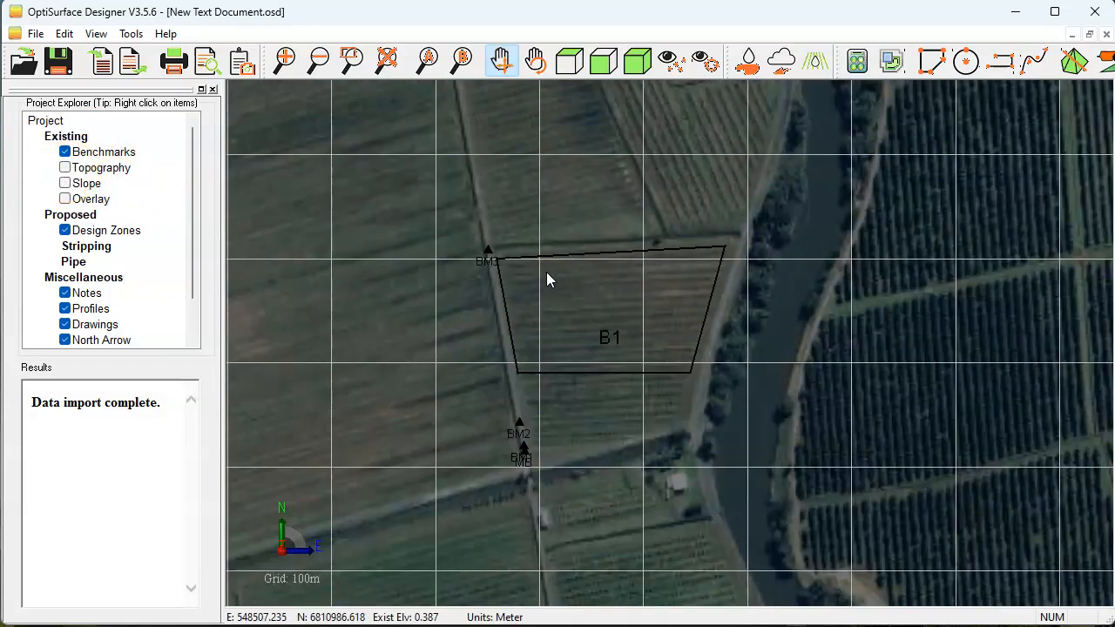
pyautogui.scroll(2, 546, 272)
pyautogui.click(65, 168)
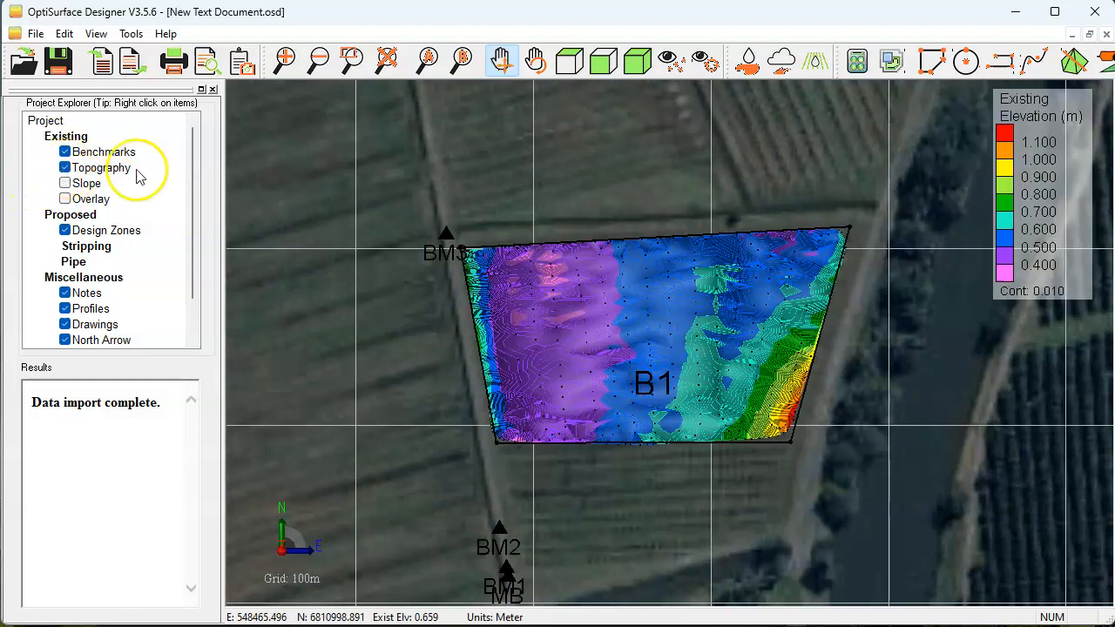
pyautogui.scroll(2, 688, 257)
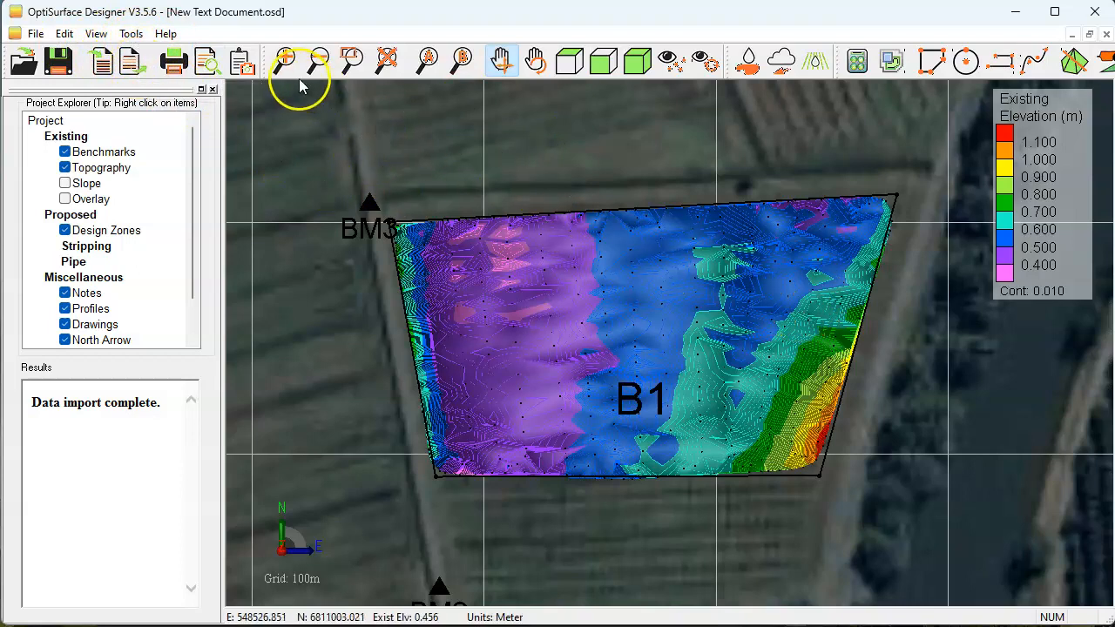
pyautogui.scroll(1, 689, 335)
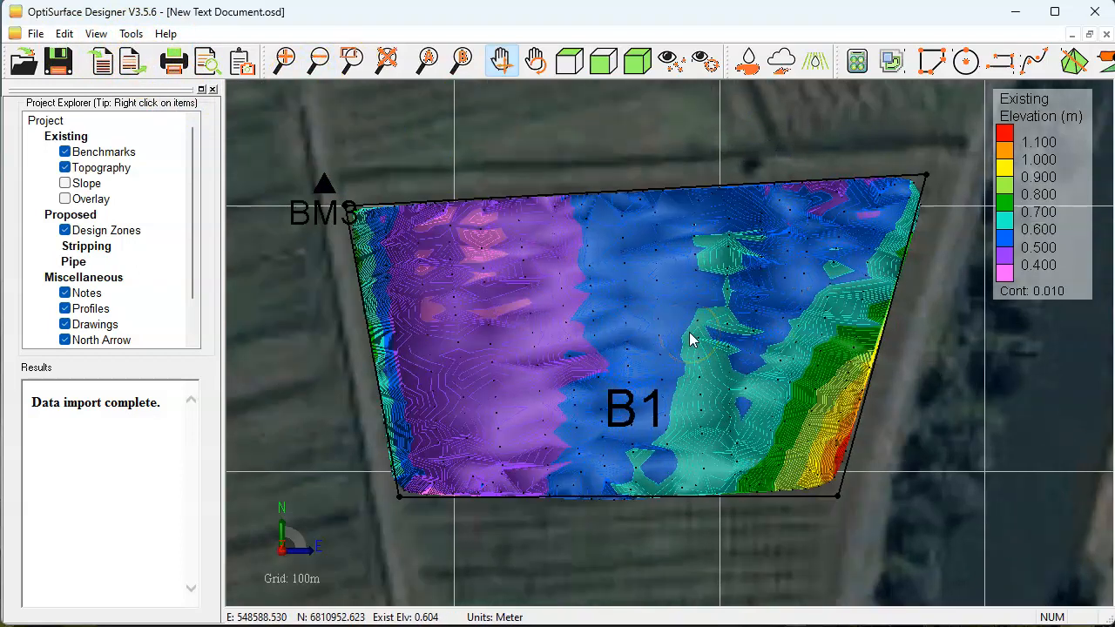
pyautogui.scroll(-1, 689, 339)
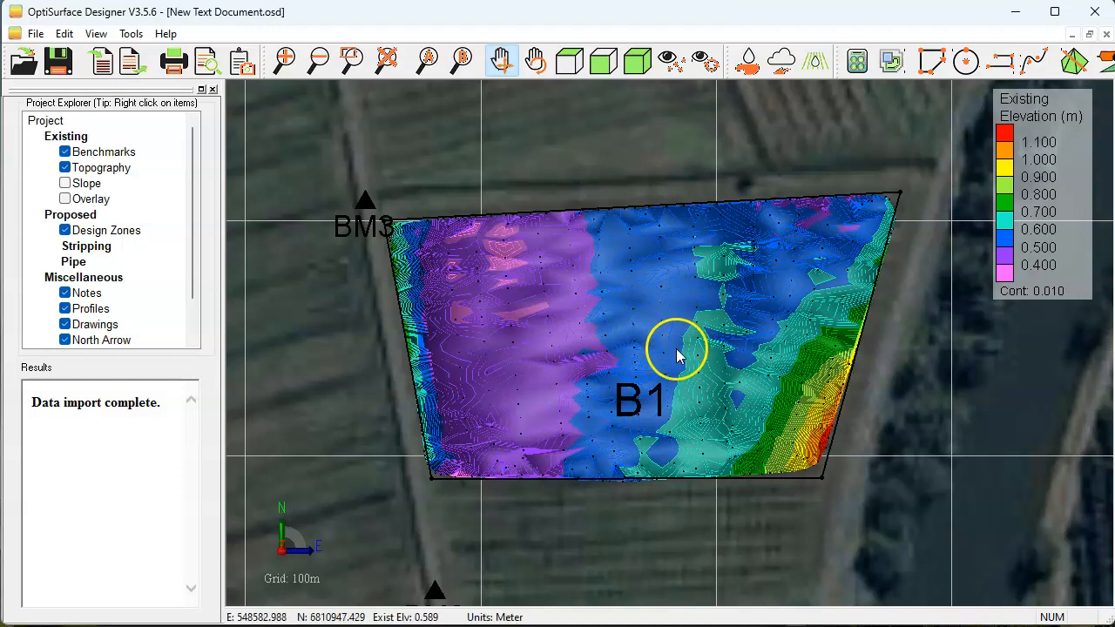
pyautogui.scroll(2, 655, 309)
pyautogui.moveTo(639, 311); pyautogui.dragTo(665, 349)
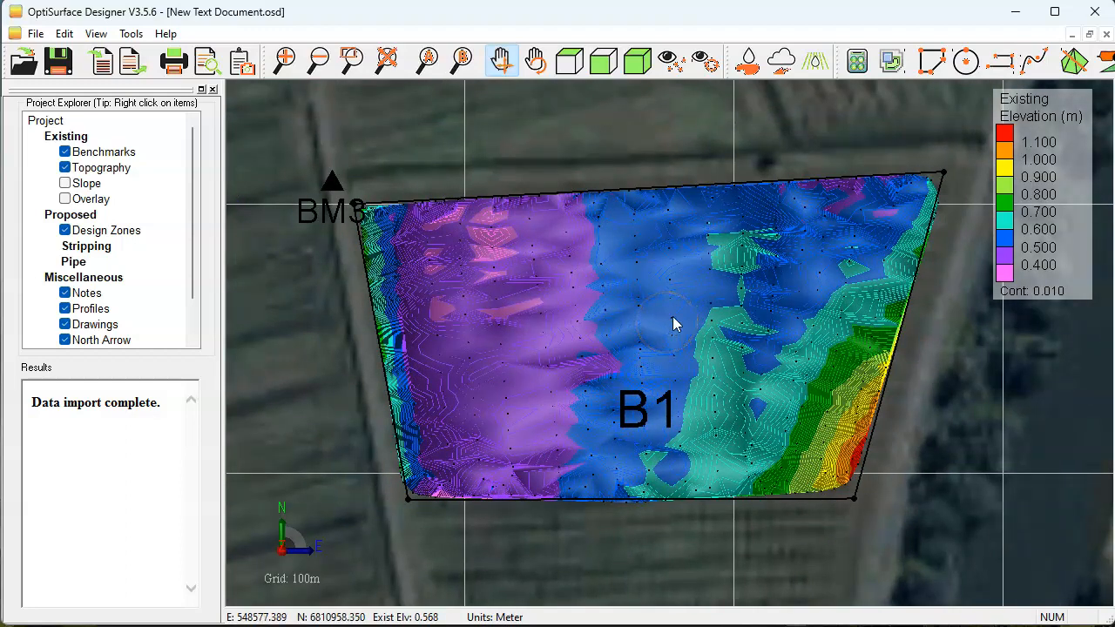
pyautogui.moveTo(673, 318); pyautogui.dragTo(656, 319)
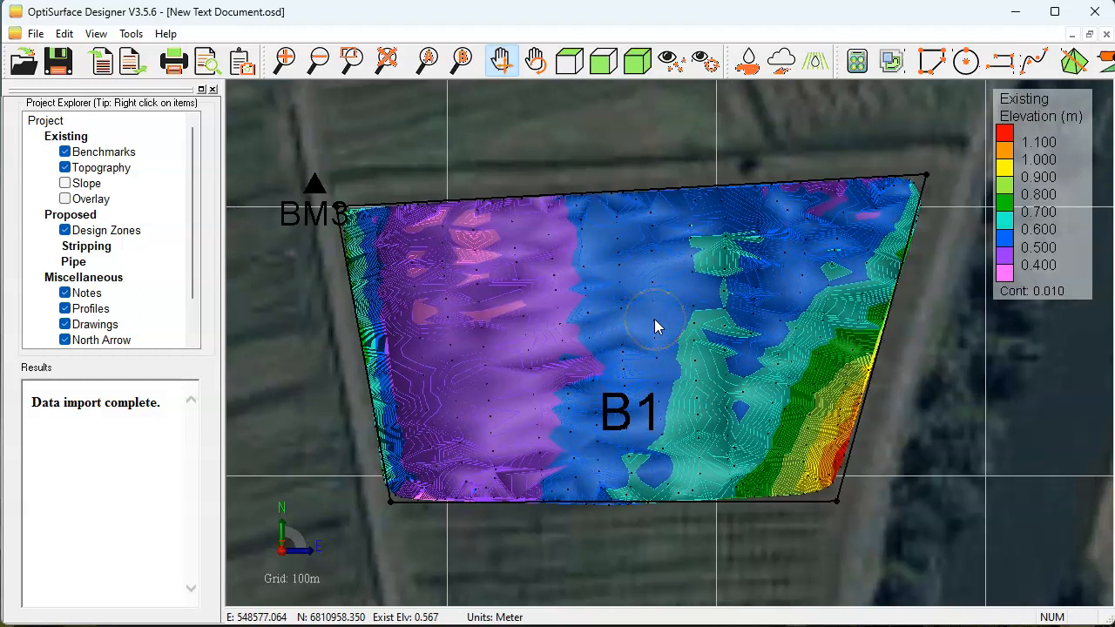
pyautogui.click(671, 318)
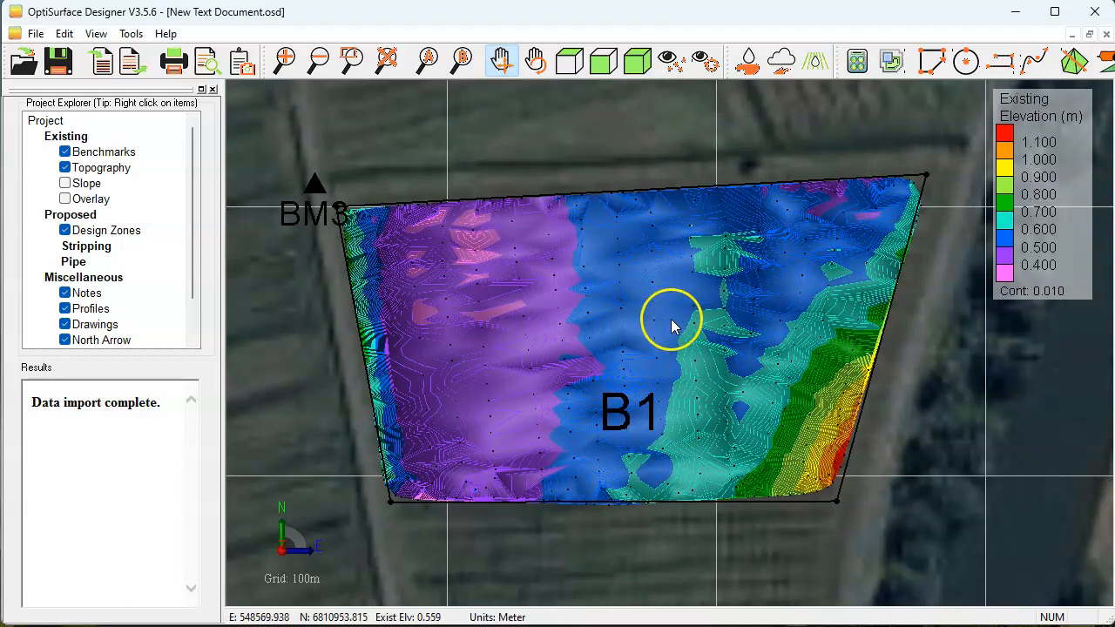